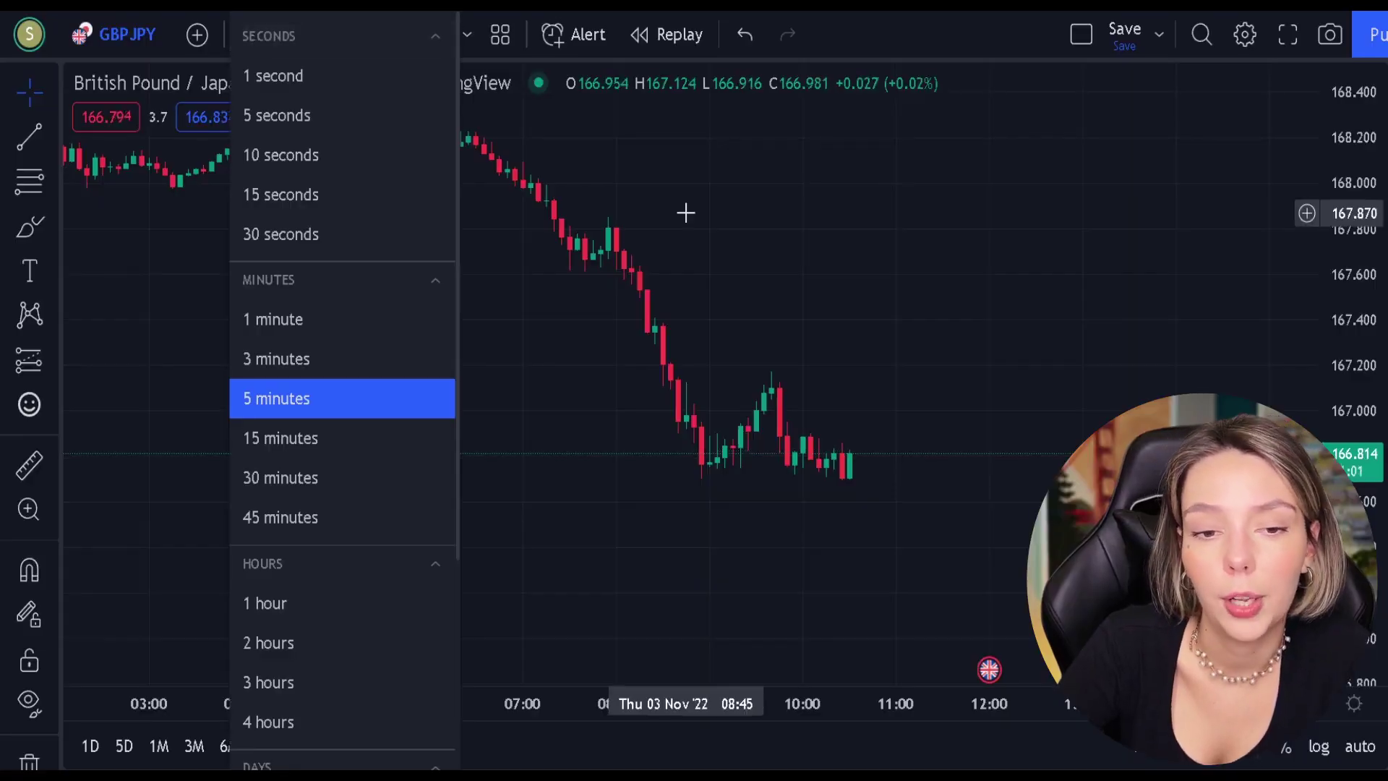
Keep the 5-minute chart, scroll back in history, and add the AK MACD BB indicator via an 'ak macd' search.
left_click(685, 212)
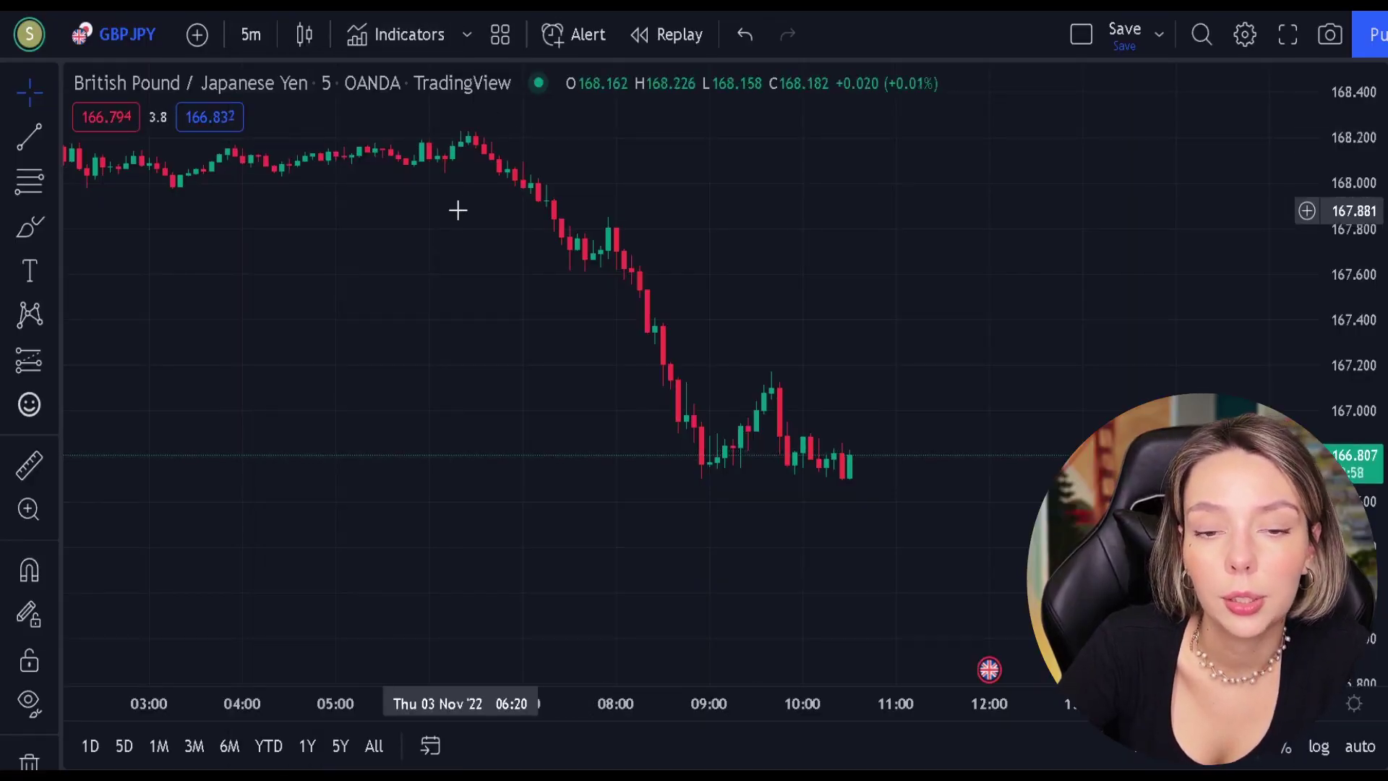
left_click_drag(458, 210, 475, 284)
left_click(405, 32)
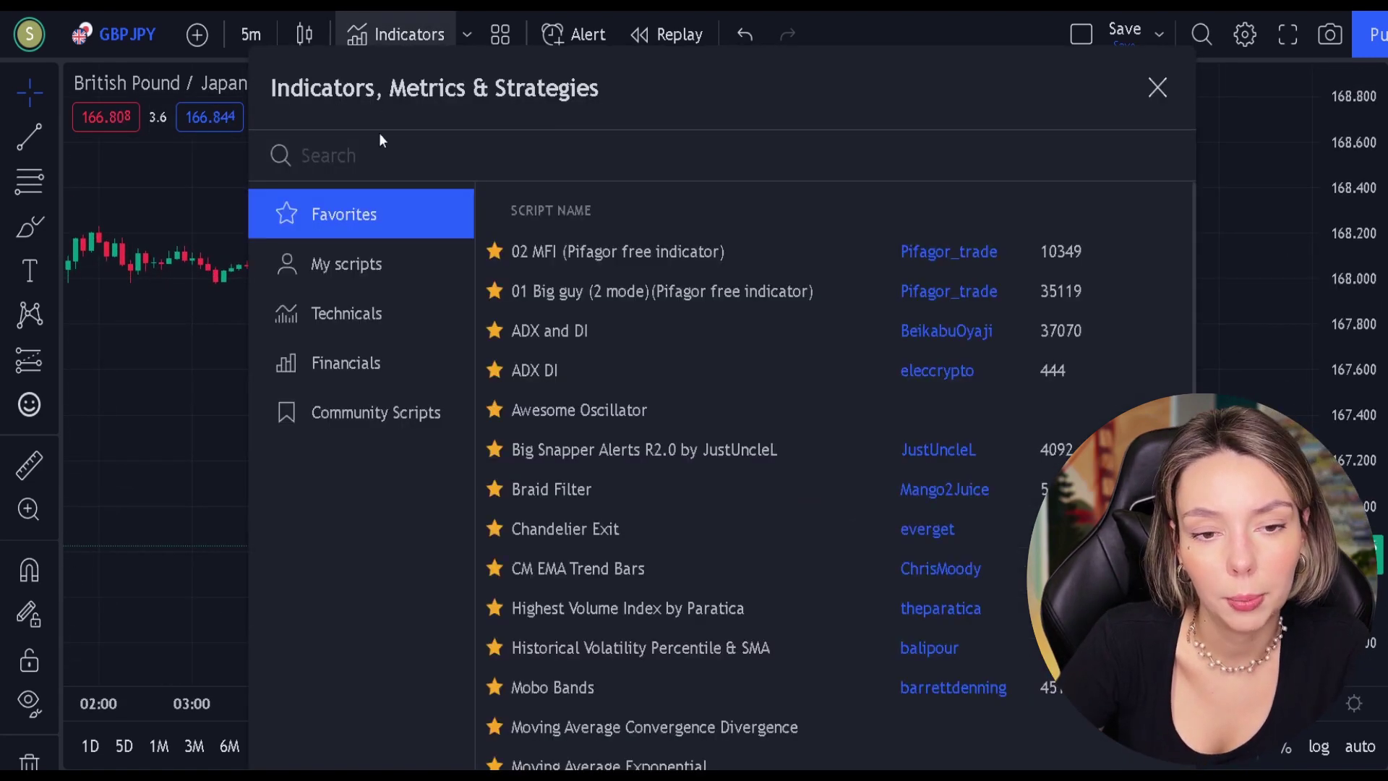
type("ak macd")
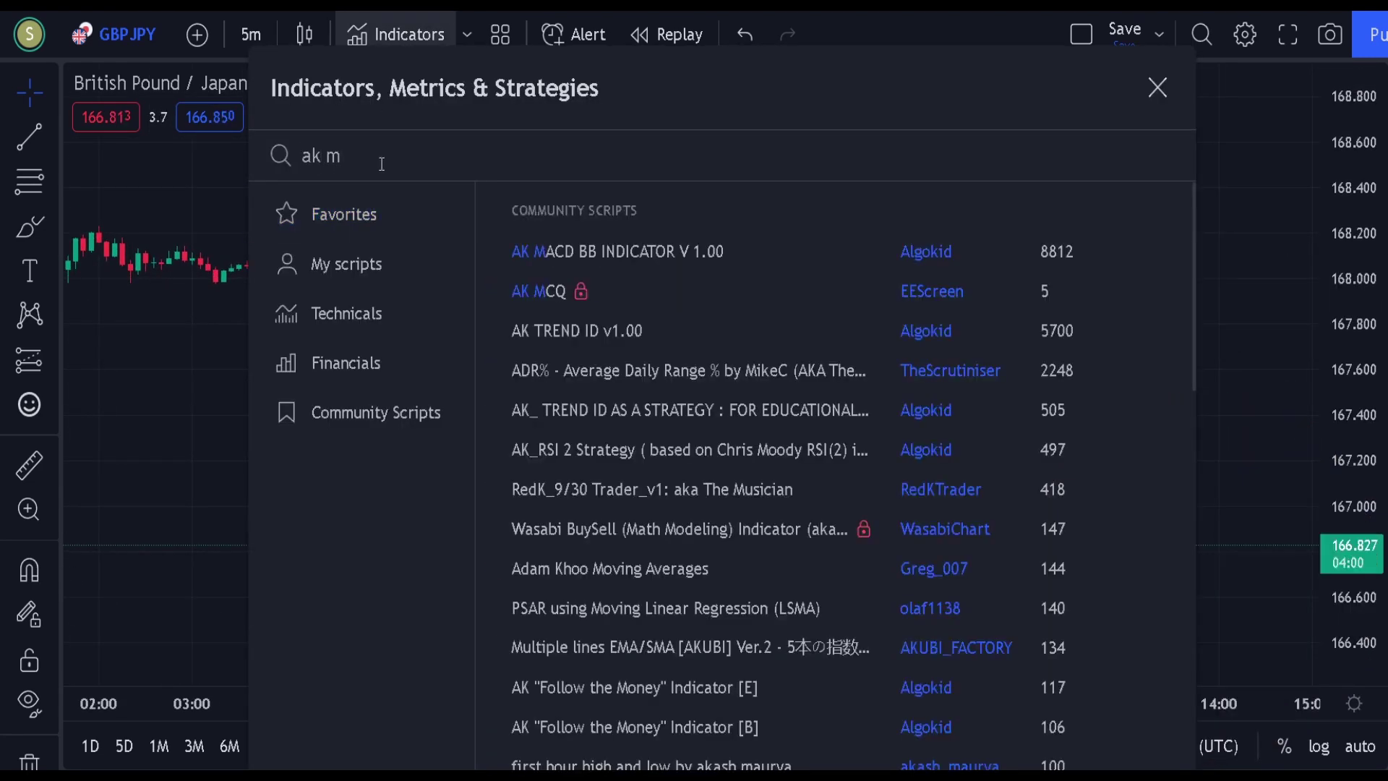
left_click(609, 253)
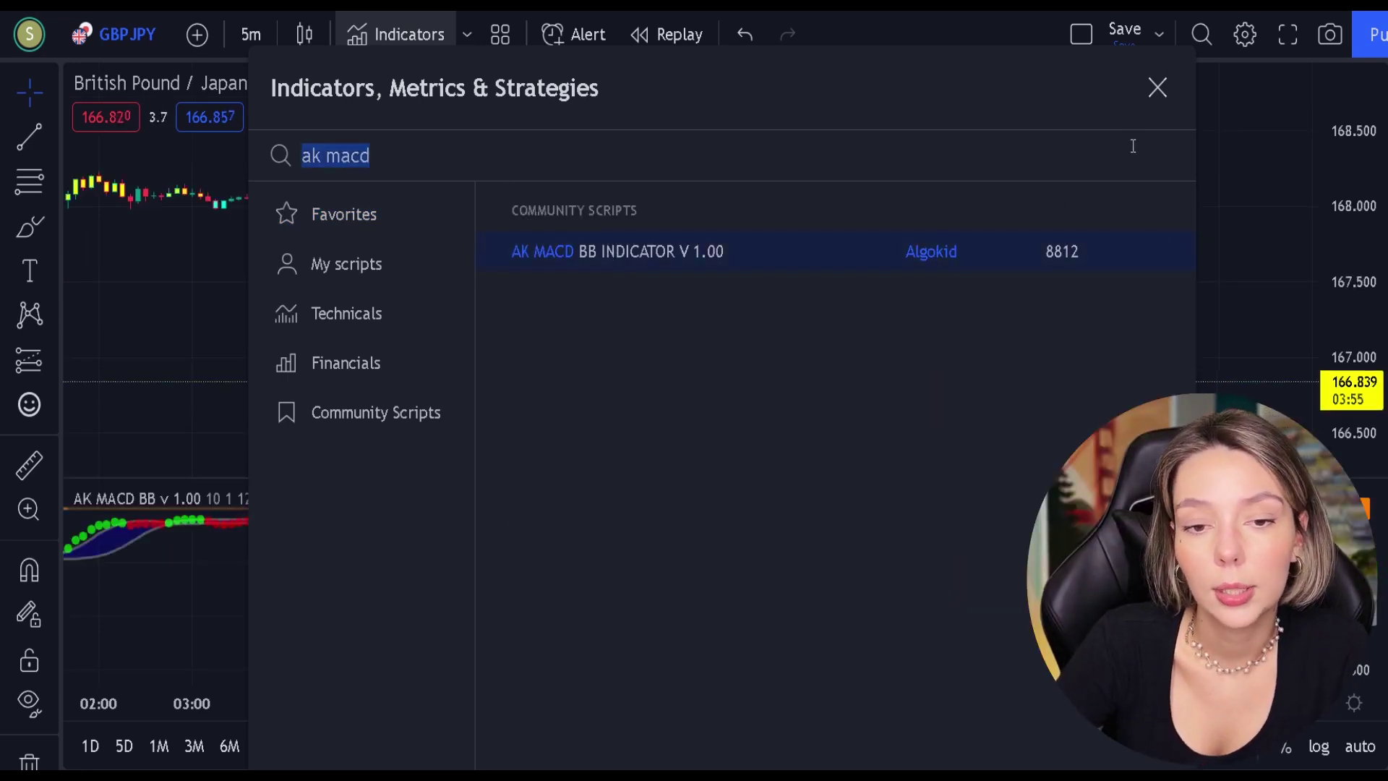
left_click(1157, 89)
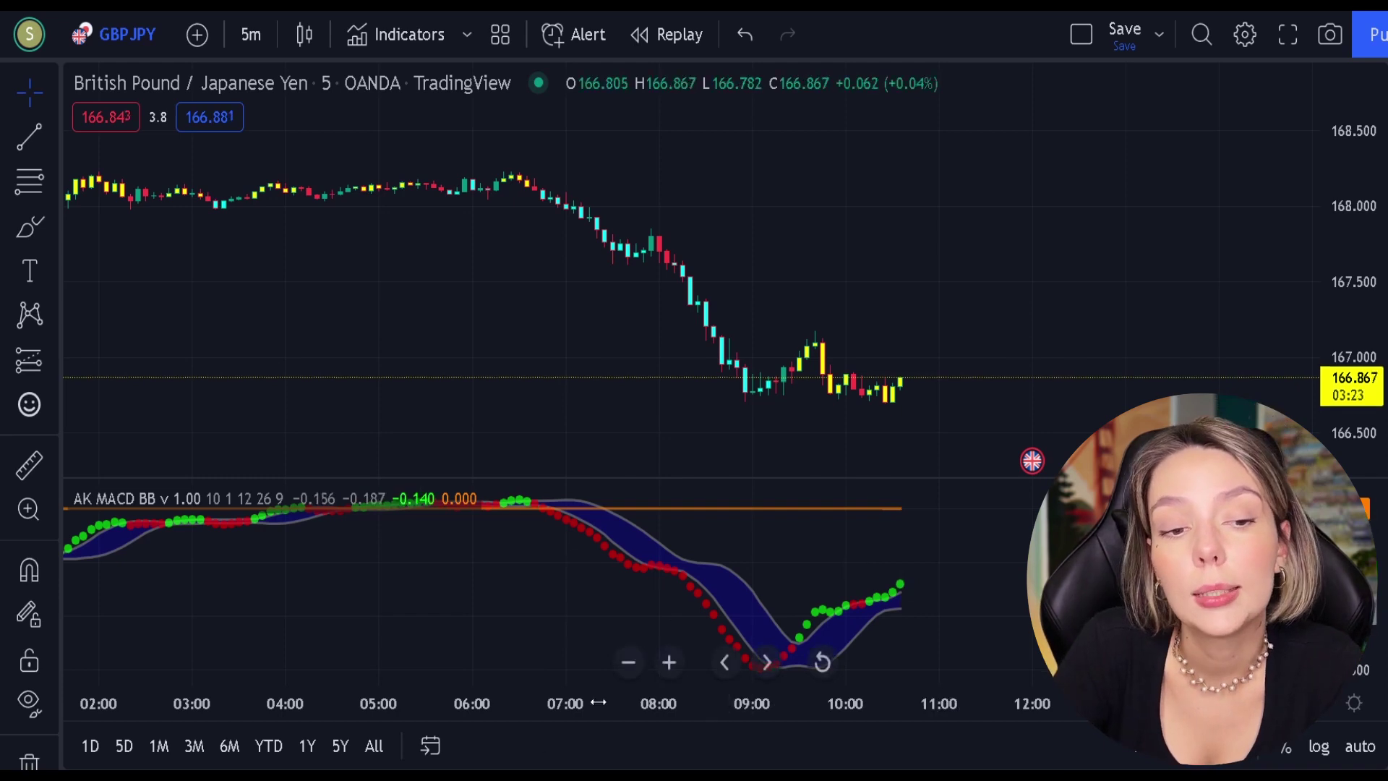
Untick the AK MACD BB Bar Color options on its Style tab and apply with Ok.
double_click(778, 508)
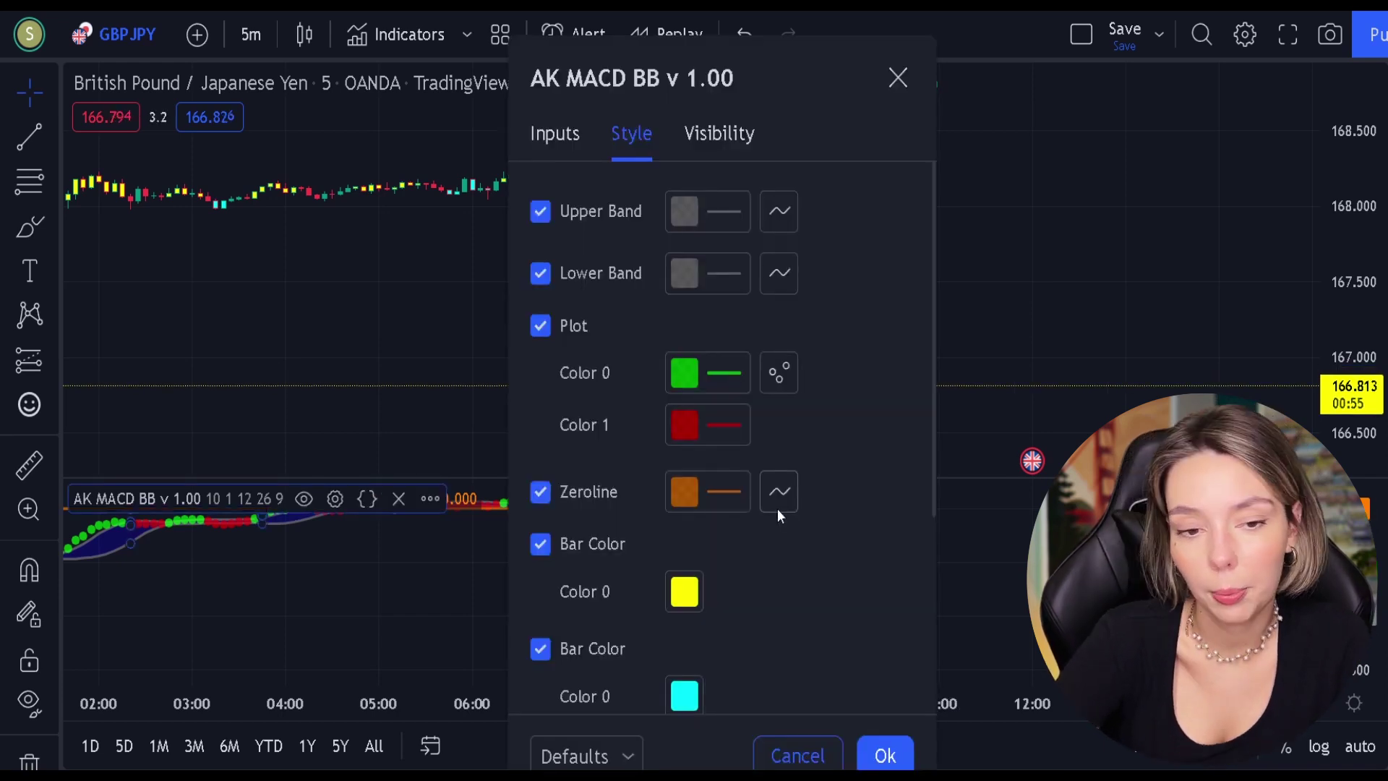
scroll(577, 664, "down", 3)
left_click(552, 320)
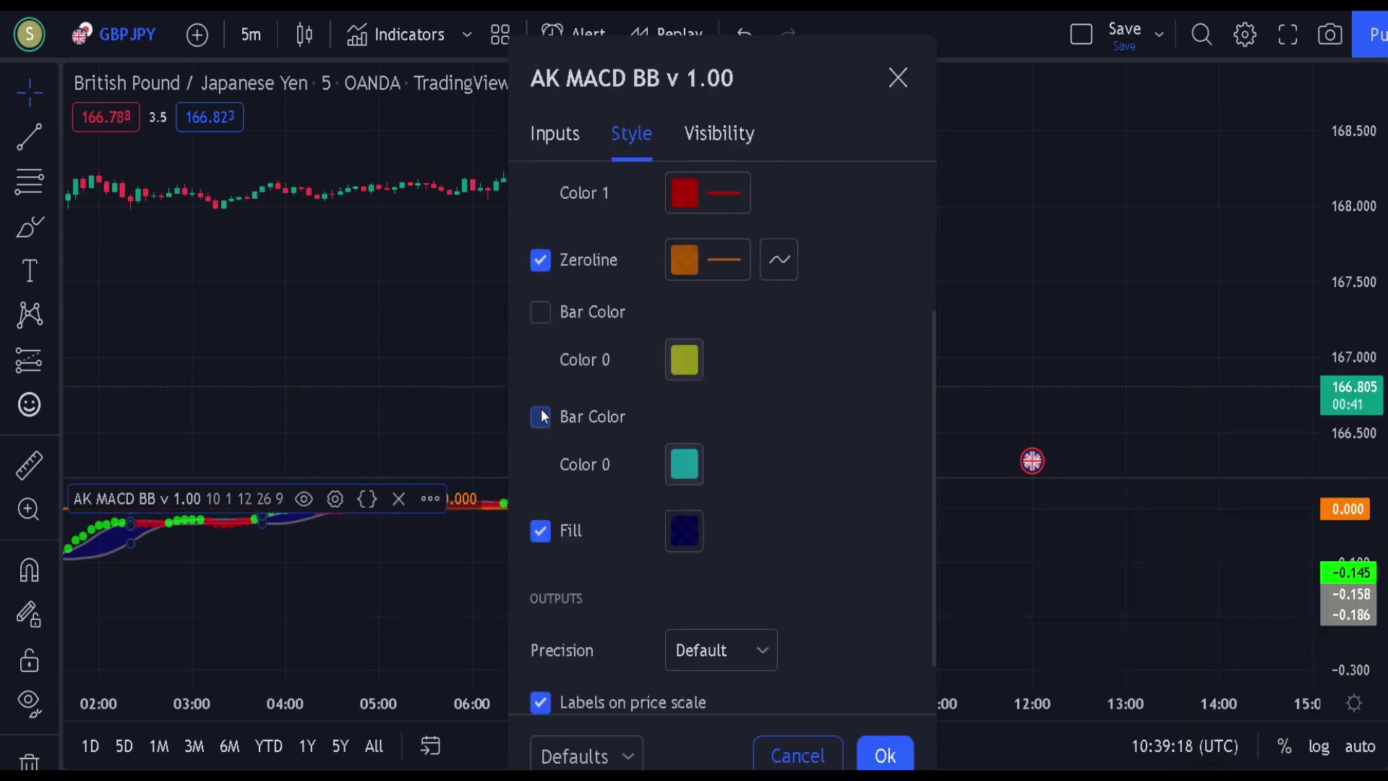
left_click(884, 755)
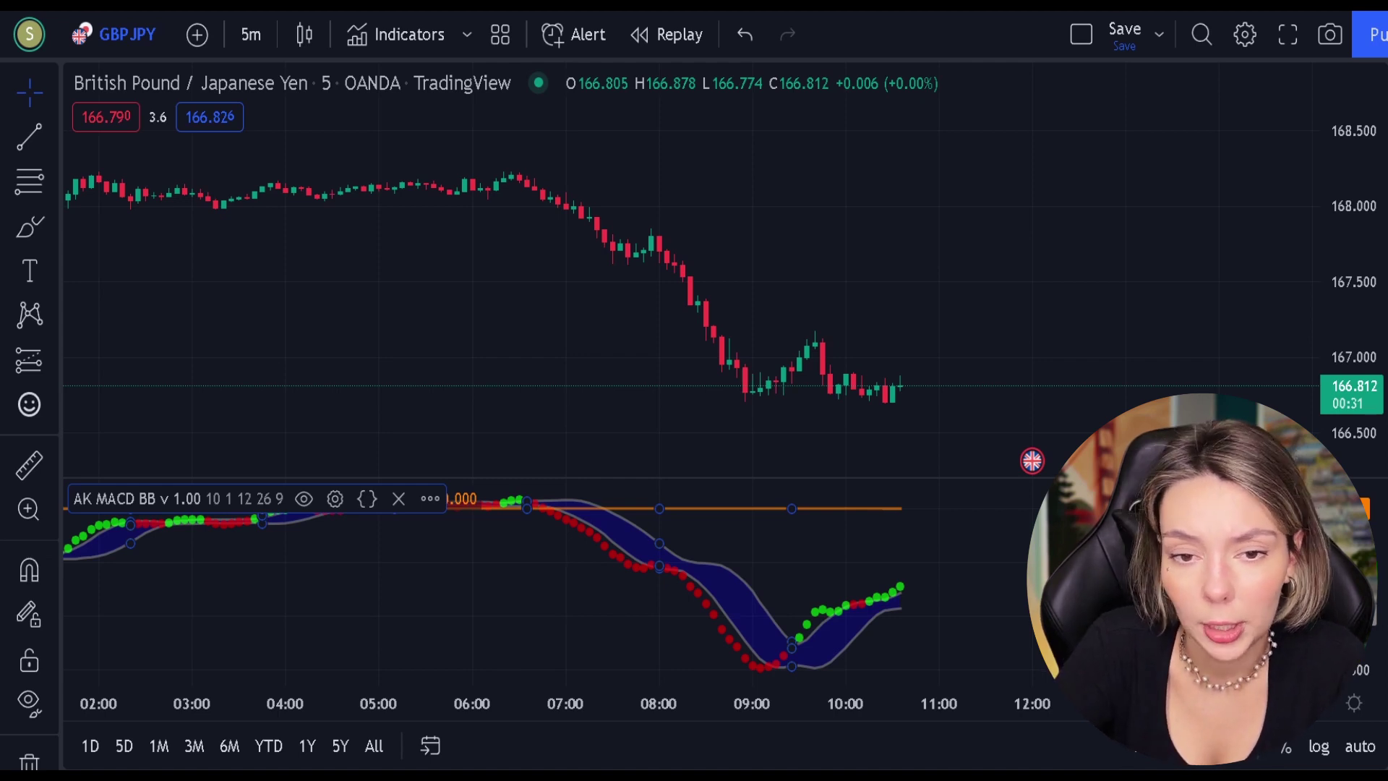
Search for and add the SSL Hybrid and Volume Strength Finder indicators.
left_click(380, 38)
type("sslhybrid")
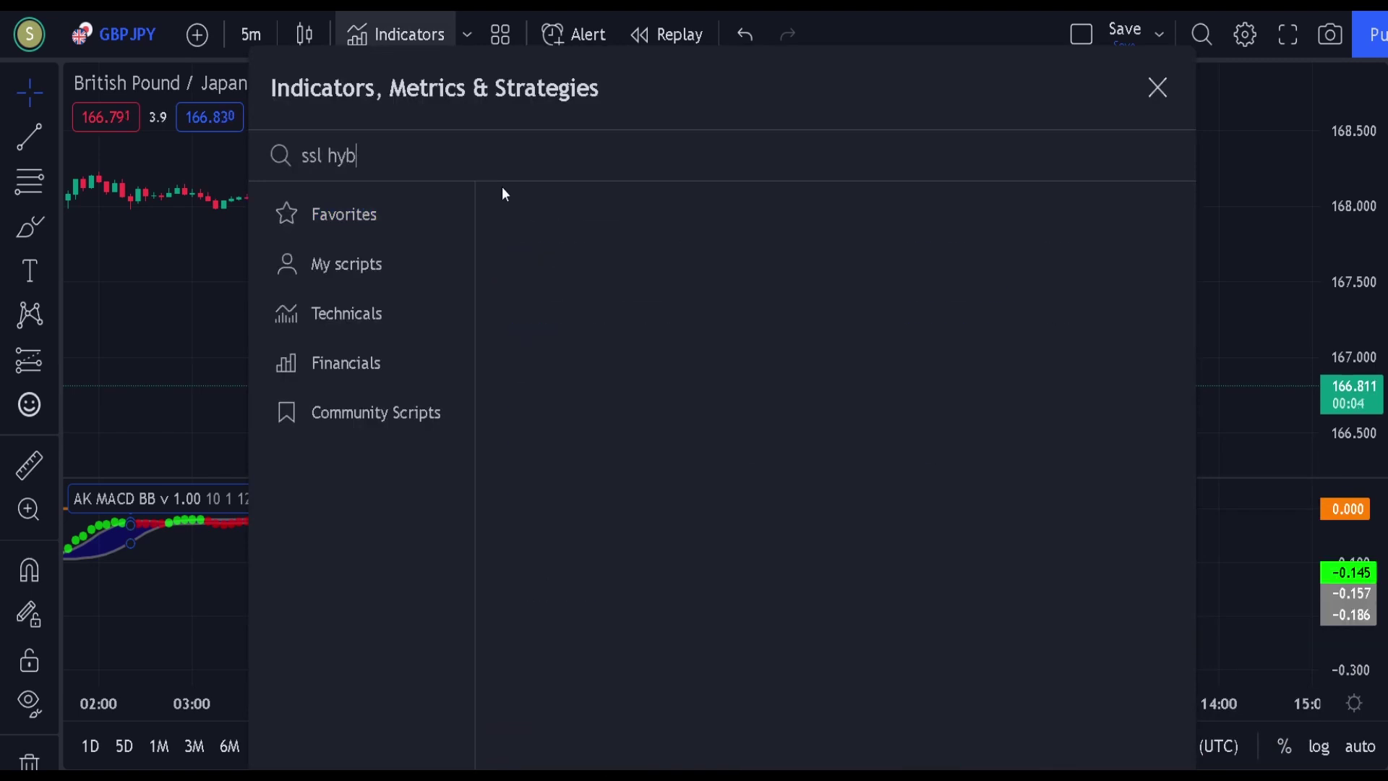
left_click(765, 248)
type("volume st")
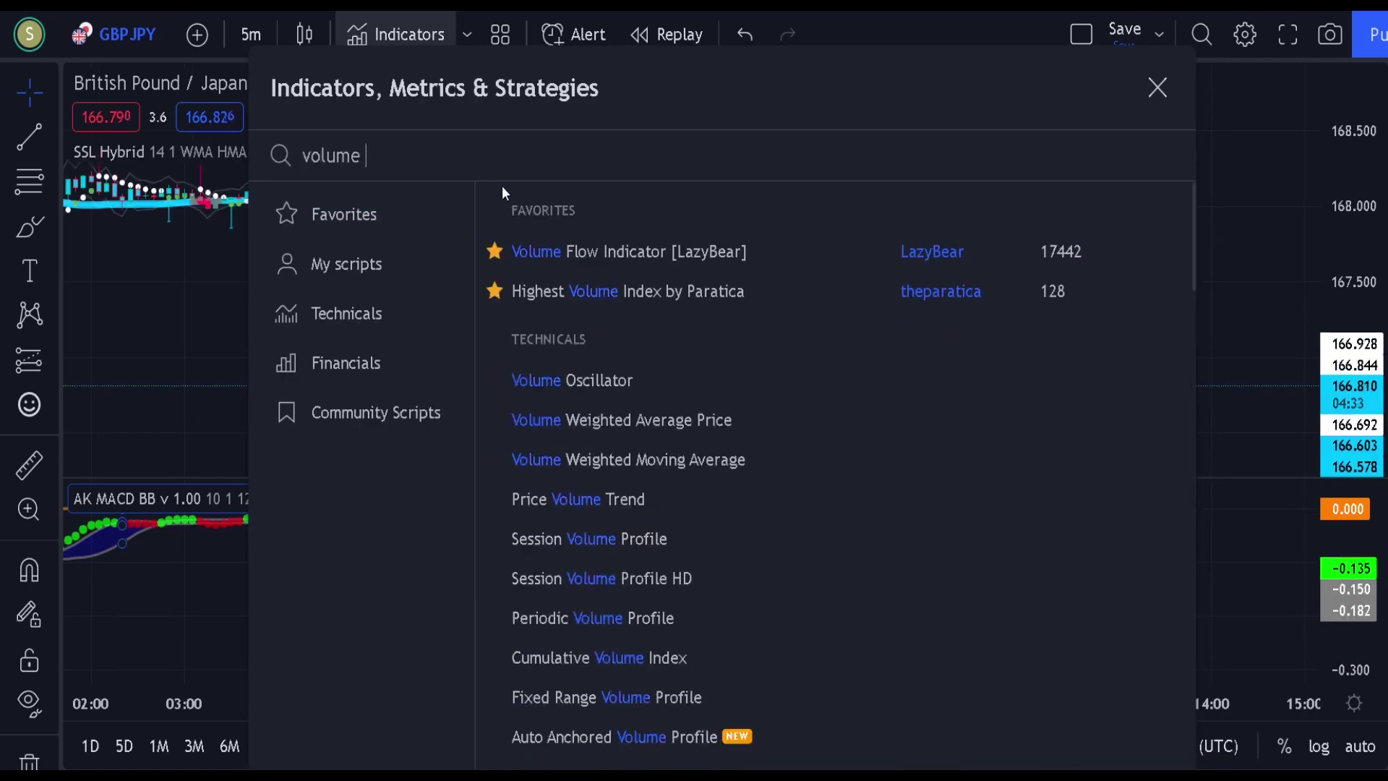
left_click(629, 292)
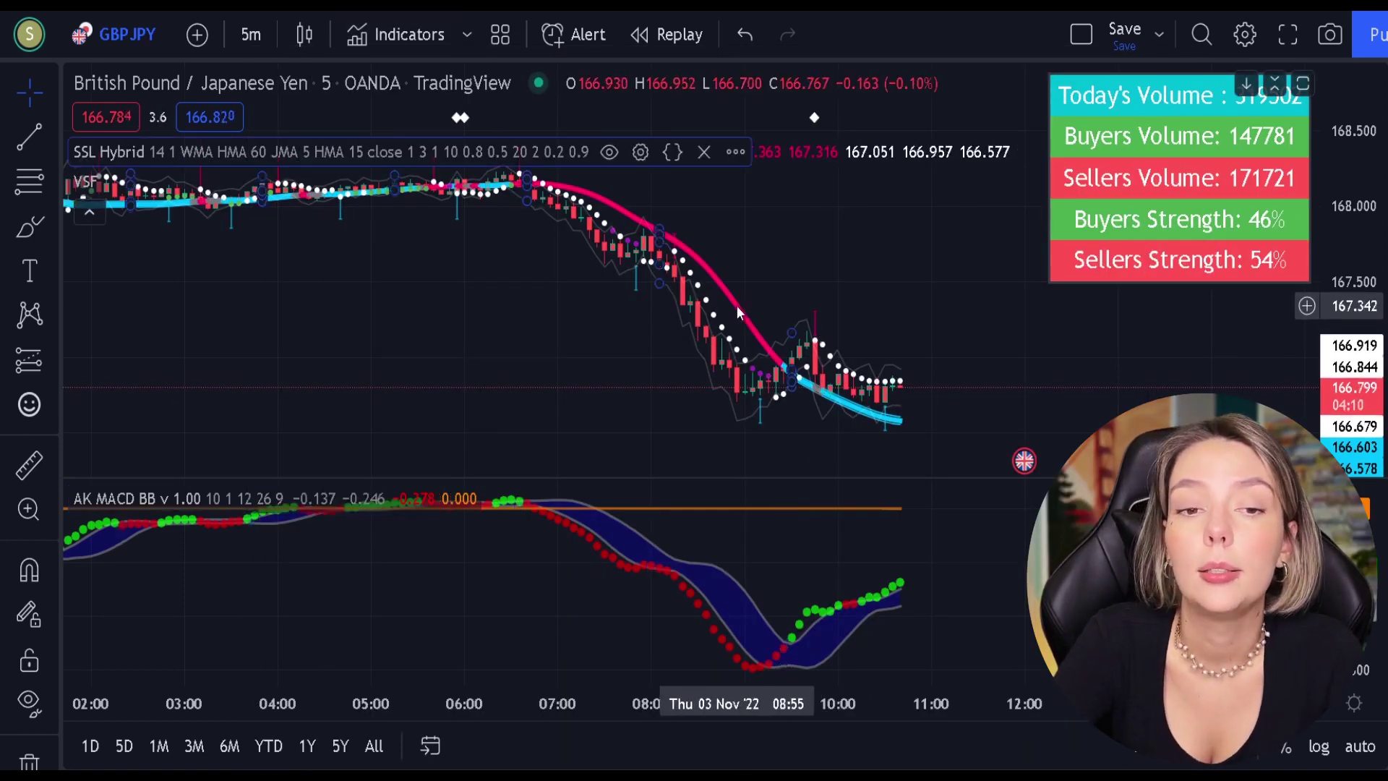
In SSL Hybrid settings, hide SSL1, both baseline channels, SSL2, the ±ATR lines and the plots background.
double_click(738, 314)
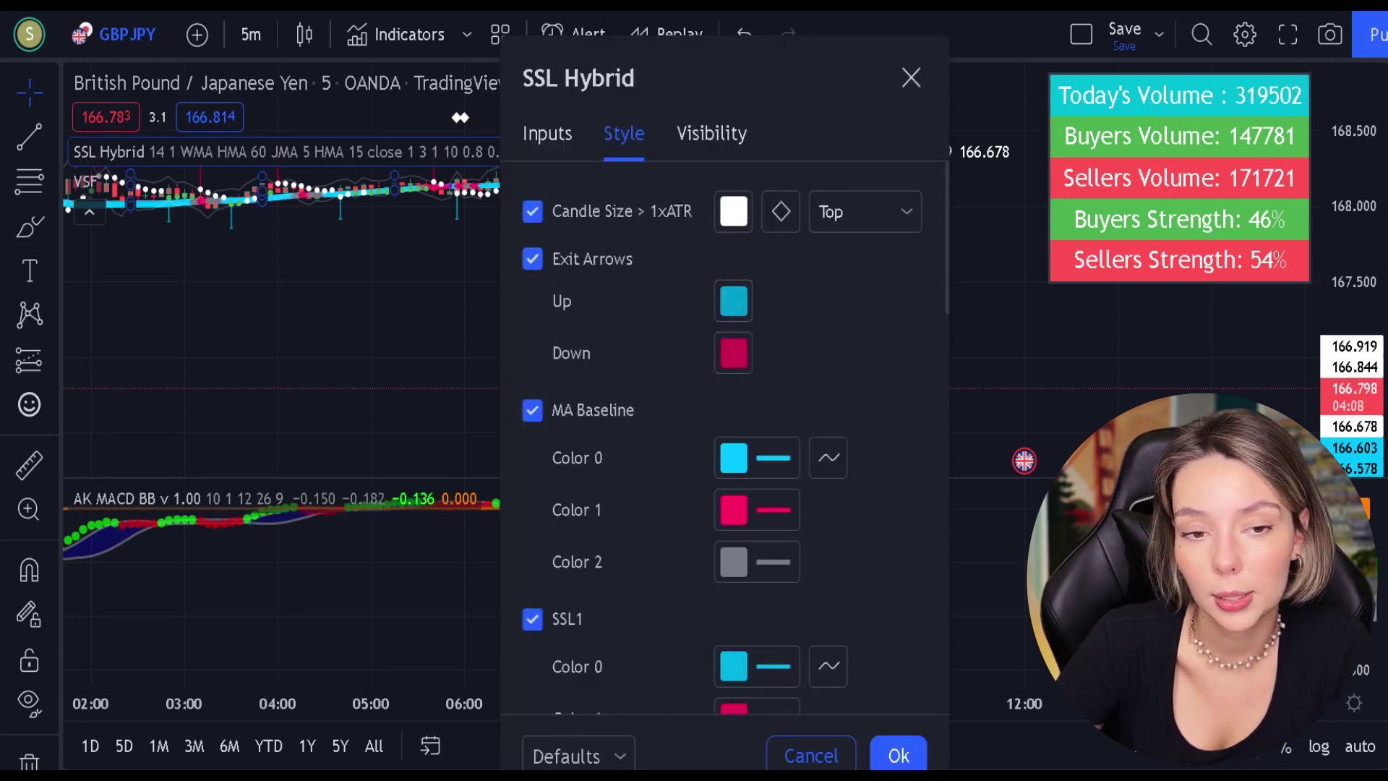
scroll(578, 338, "down", 4)
left_click(567, 334)
scroll(617, 415, "down", 4)
left_click(535, 428)
left_click(534, 635)
scroll(582, 604, "down", 4)
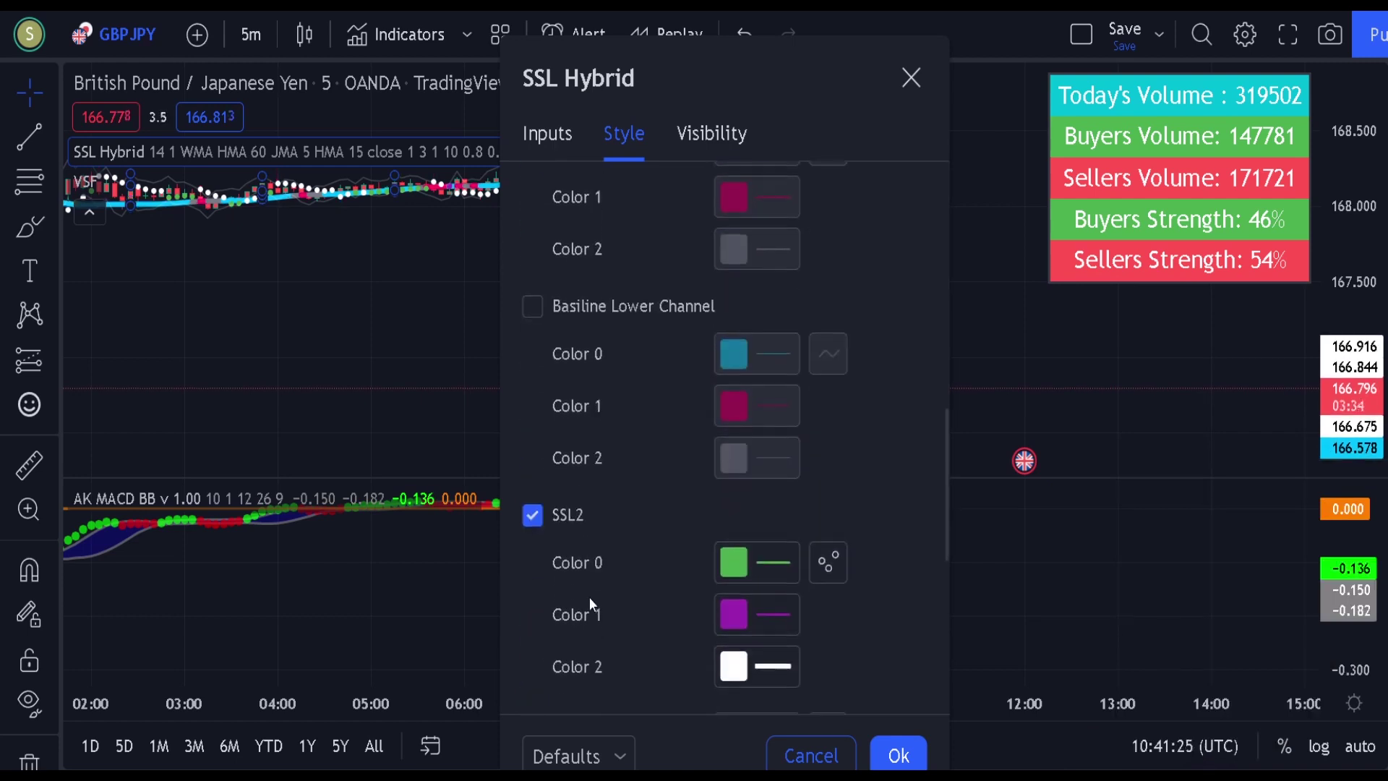
left_click(571, 511)
scroll(594, 514, "down", 5)
left_click(532, 348)
left_click(532, 411)
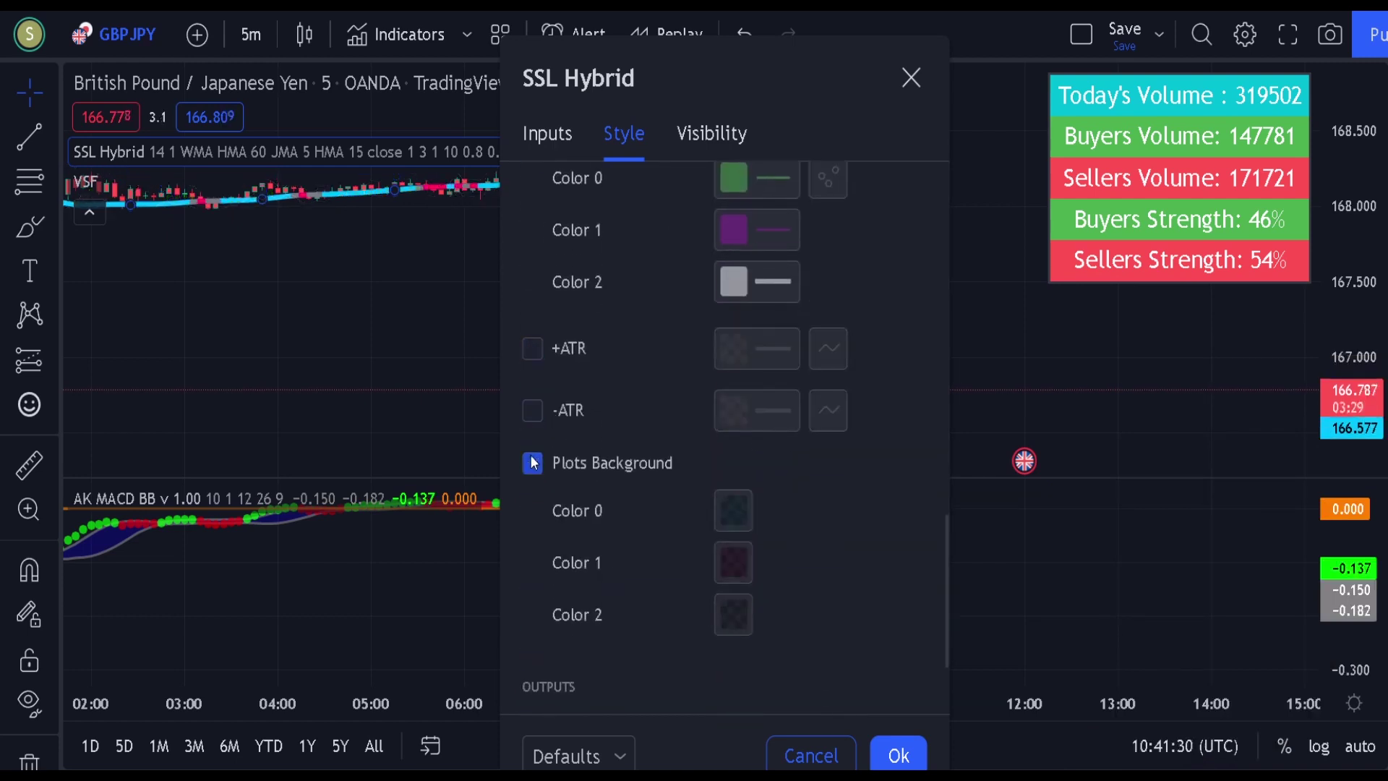
left_click(601, 463)
Set the SSL Hybrid baseline length to 30 and its type to EMA.
scroll(601, 467, "down", 4)
scroll(860, 511, "up", 15)
scroll(860, 510, "down", 3)
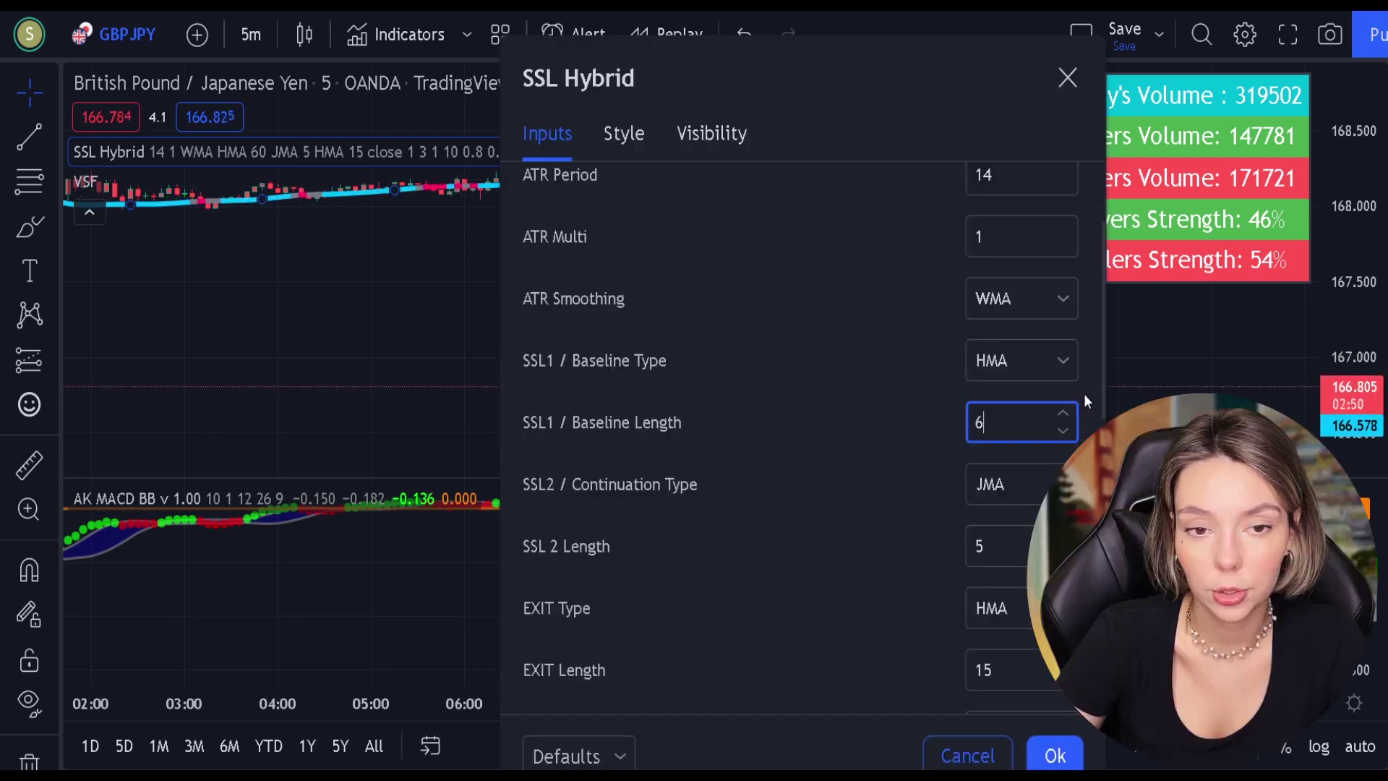
type("0")
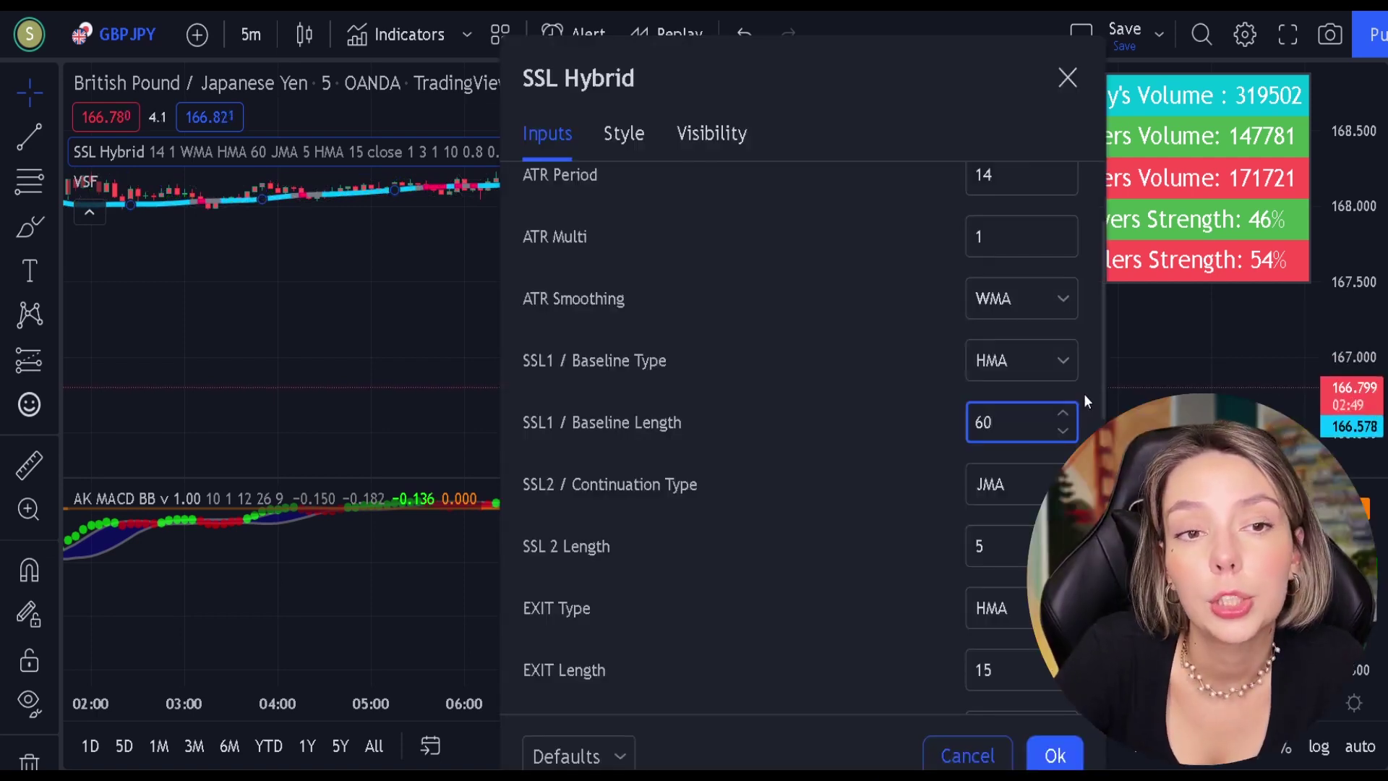
left_click(857, 610)
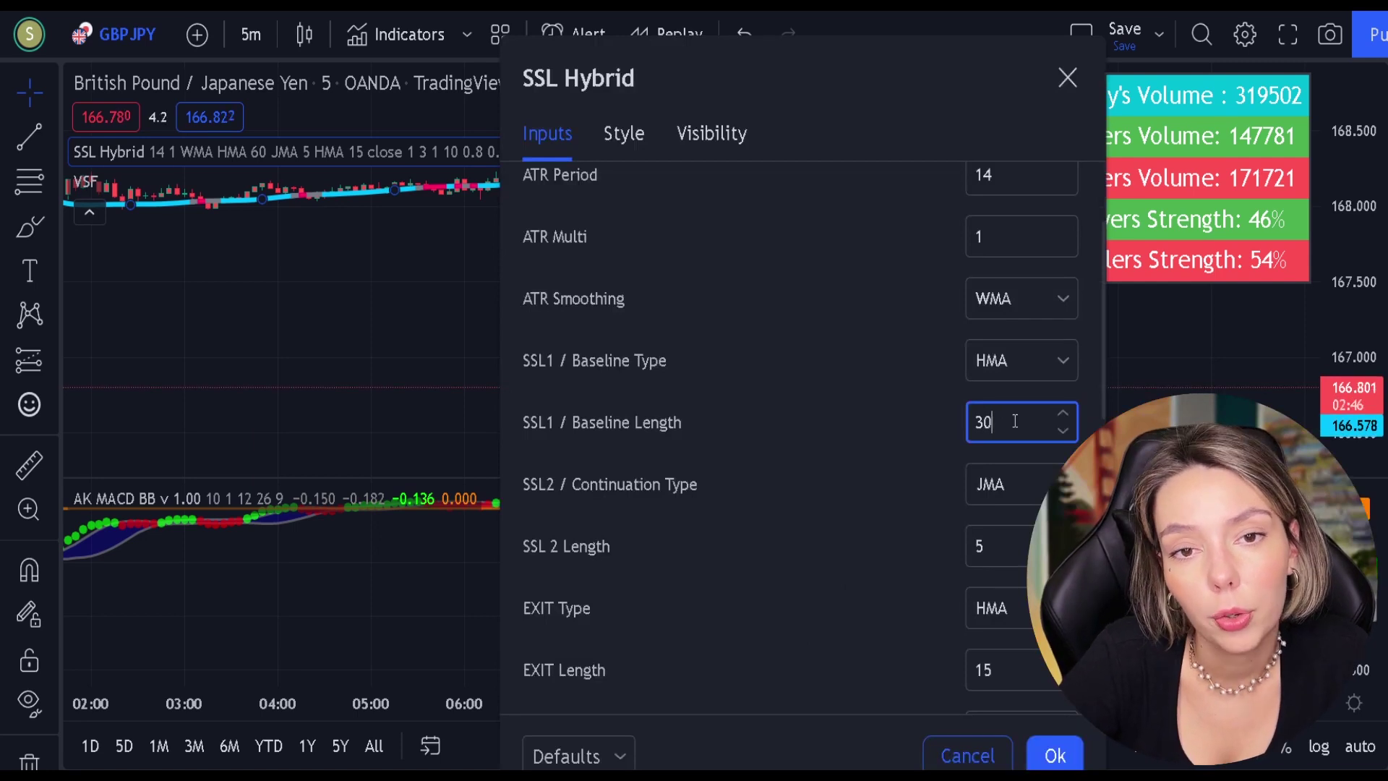
left_click(876, 503)
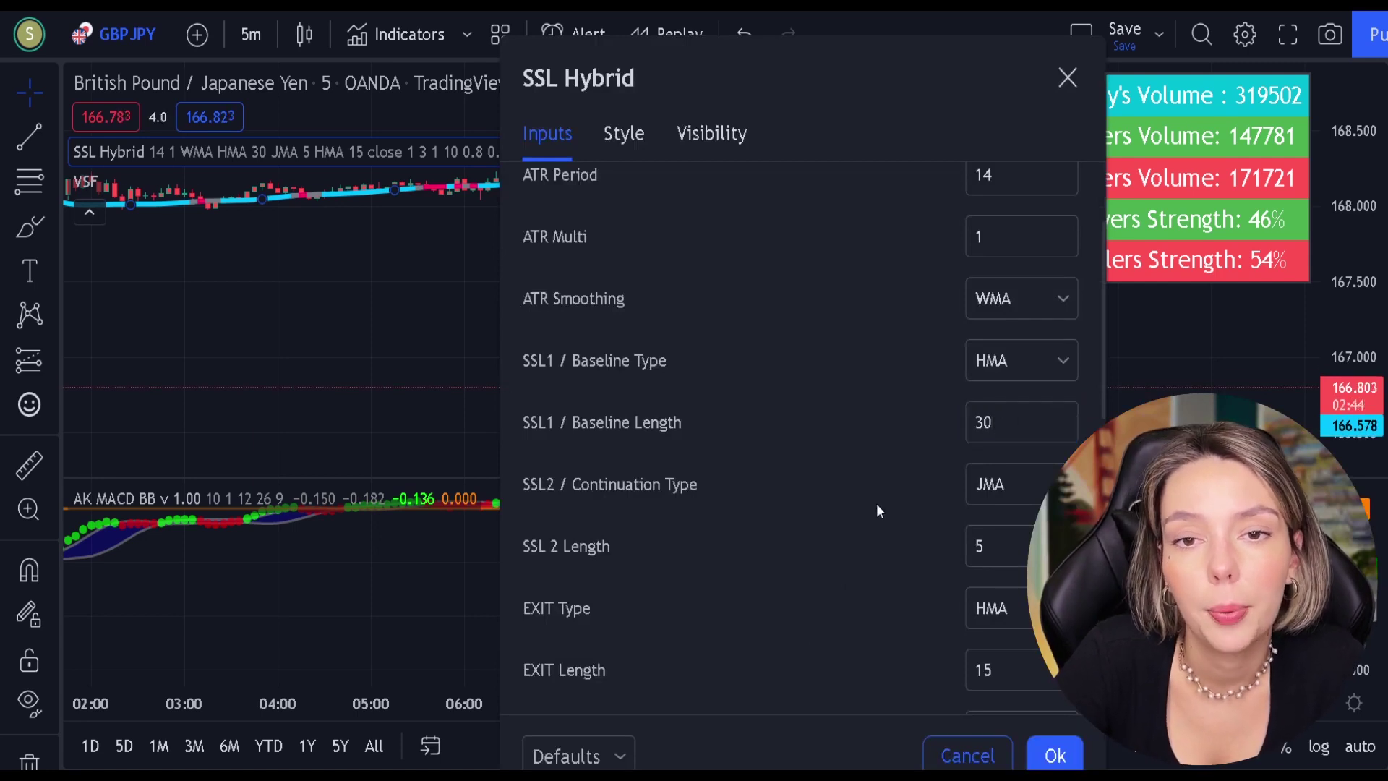
left_click(1027, 356)
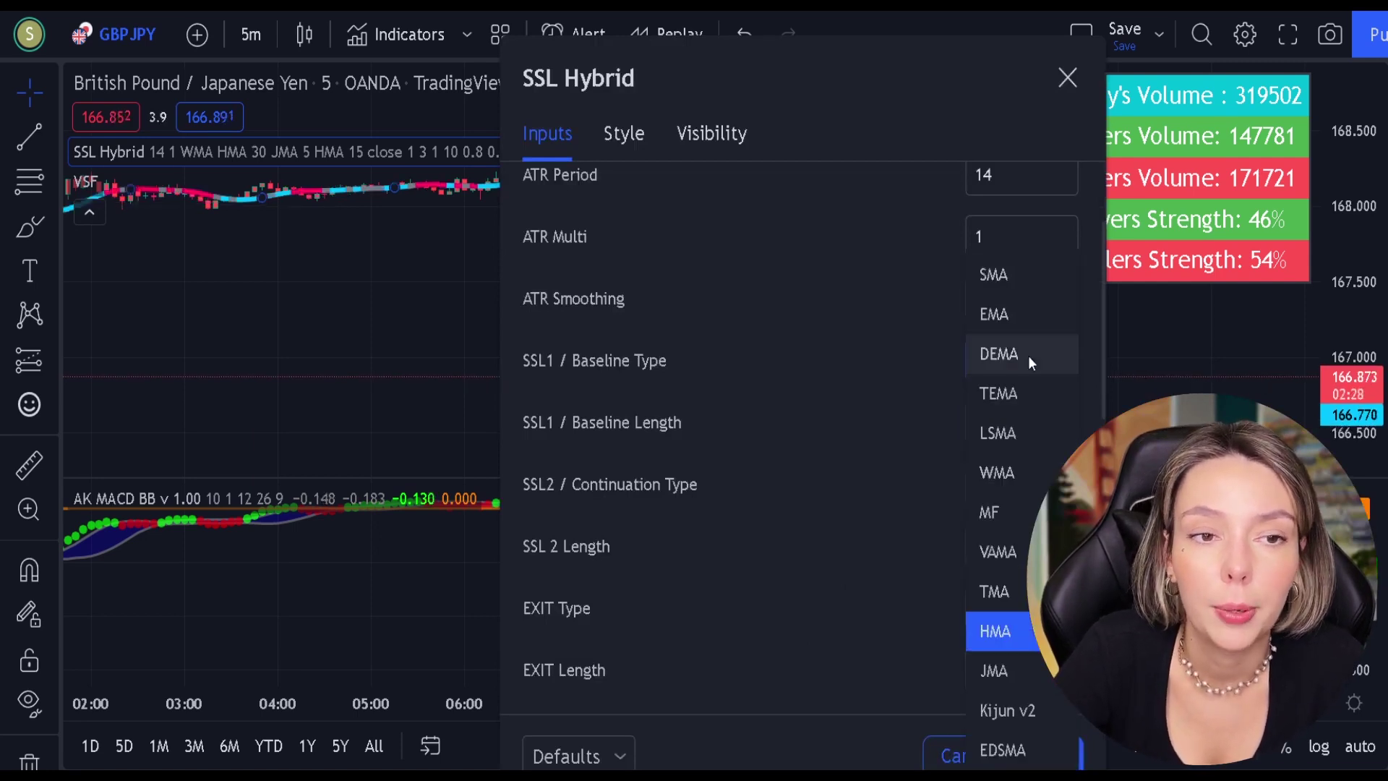
left_click(998, 316)
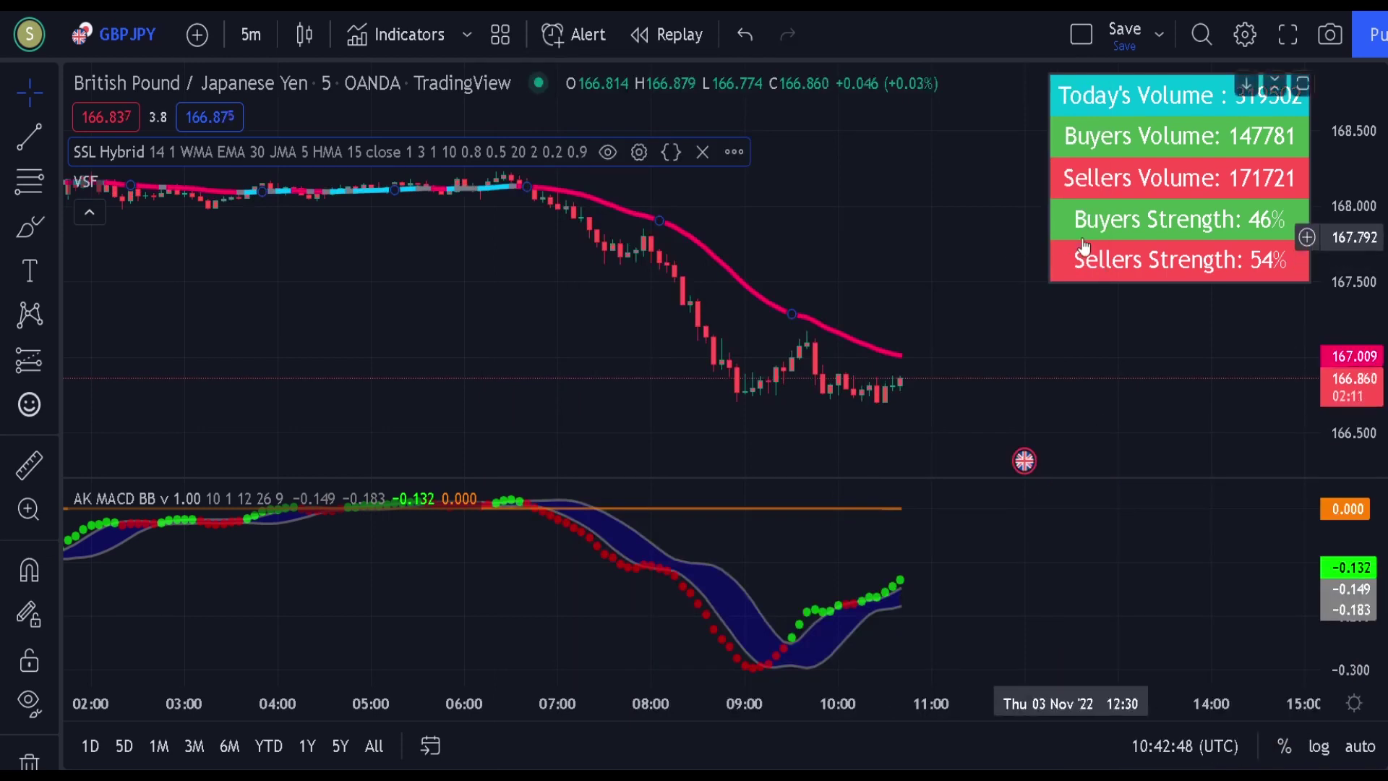
Untick VSF Bar Color so it stops recolouring the candles, and apply.
double_click(1156, 246)
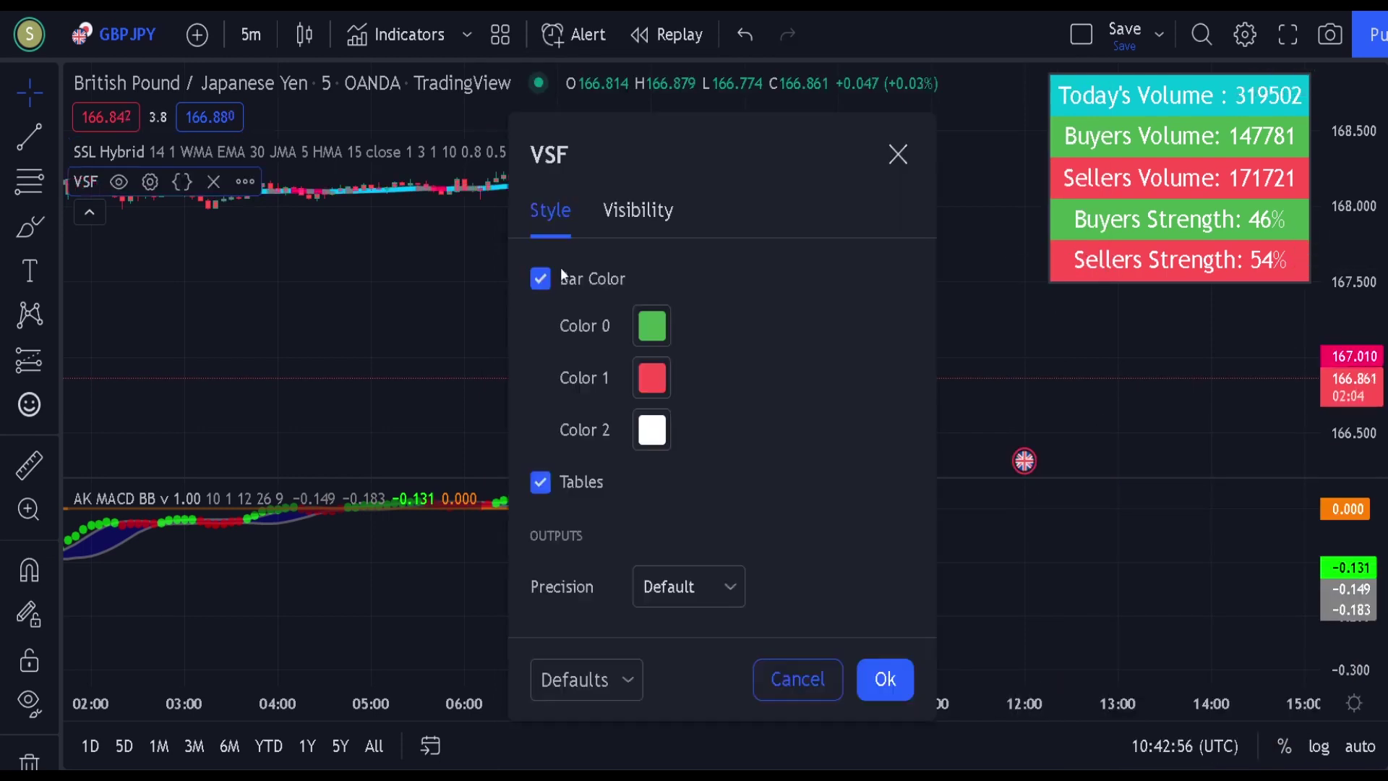
left_click(542, 281)
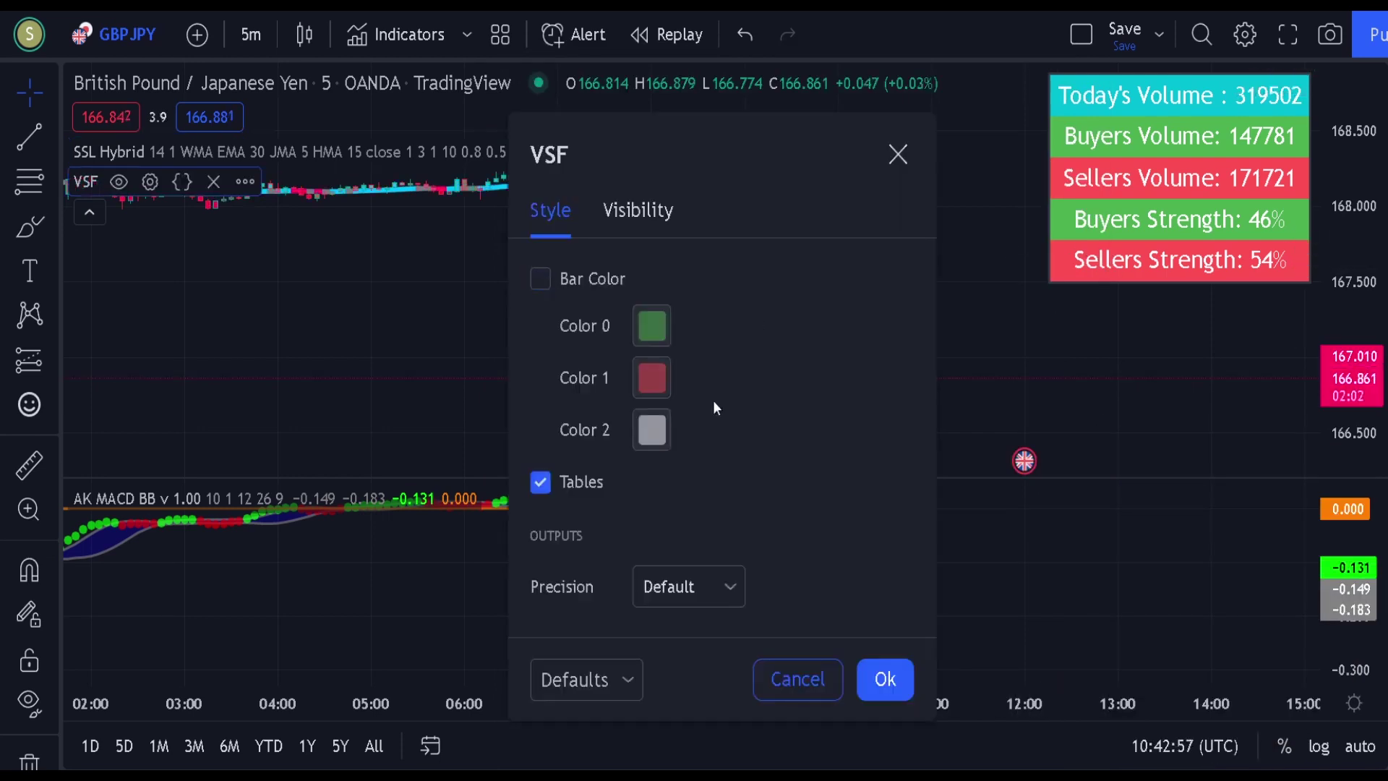
left_click(861, 681)
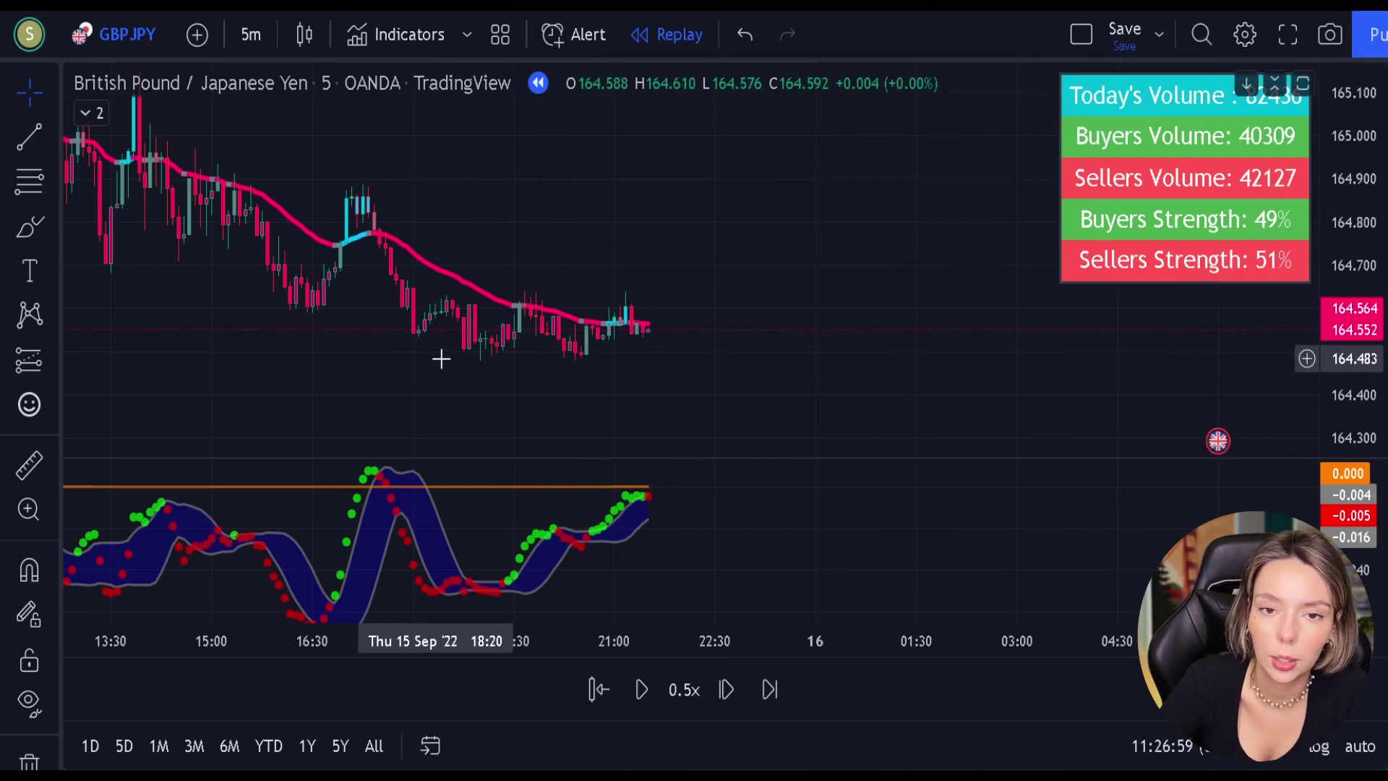
Sketch brush circles around the recent candles and the oscillator peak, undoing each one.
left_click(46, 229)
mouse_move(471, 232)
left_mouse_down()
mouse_move(520, 323)
mouse_move(607, 288)
mouse_move(484, 231)
left_mouse_up()
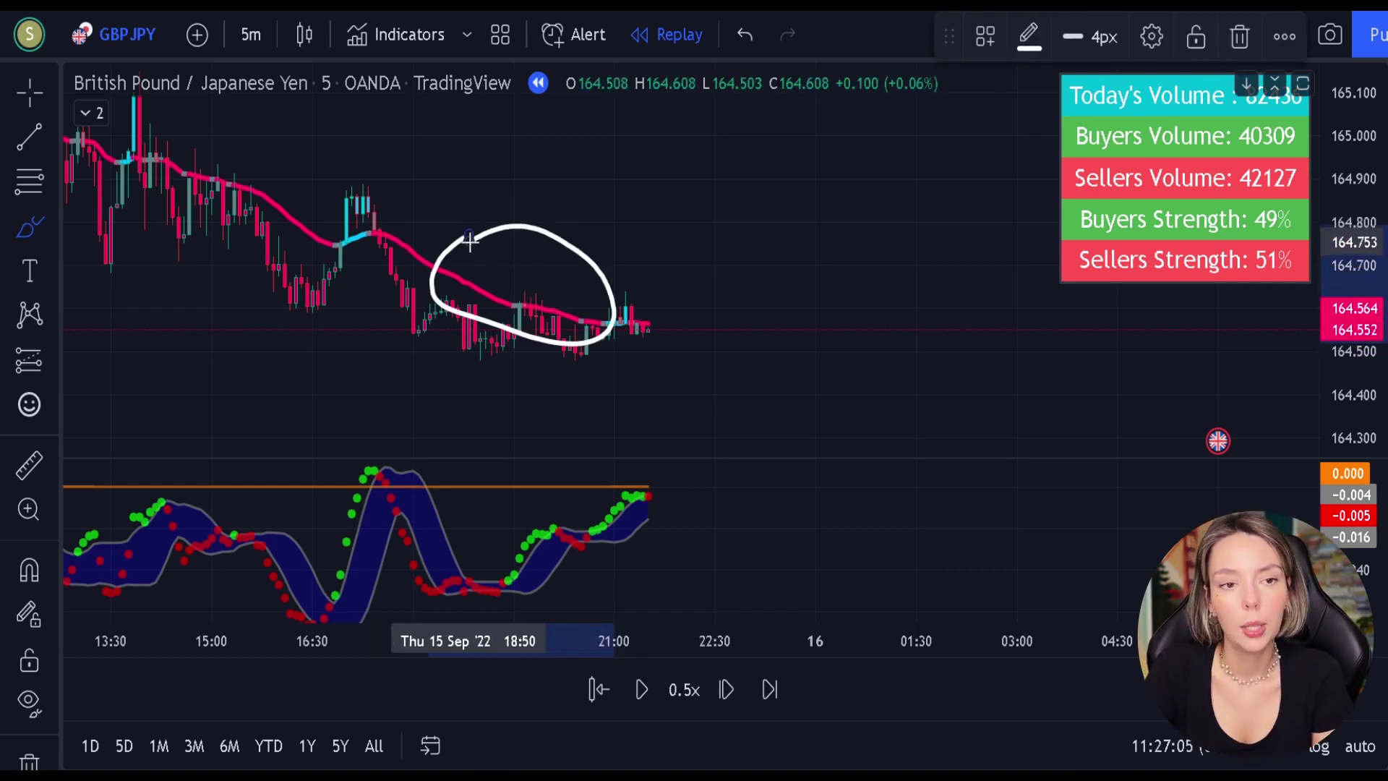
key("ctrl+z")
mouse_move(625, 307)
left_mouse_down()
mouse_move(601, 337)
mouse_move(654, 345)
mouse_move(639, 300)
left_mouse_up()
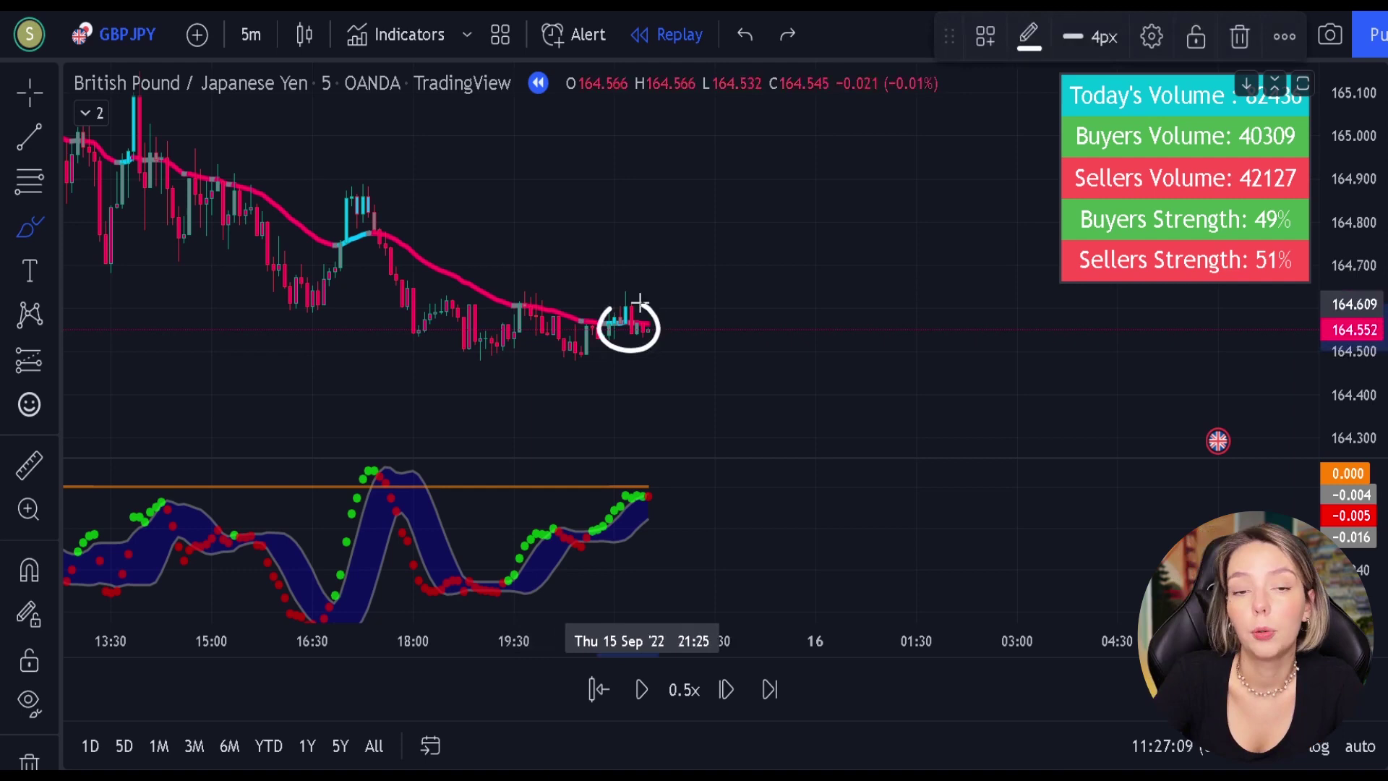
key("ctrl+z")
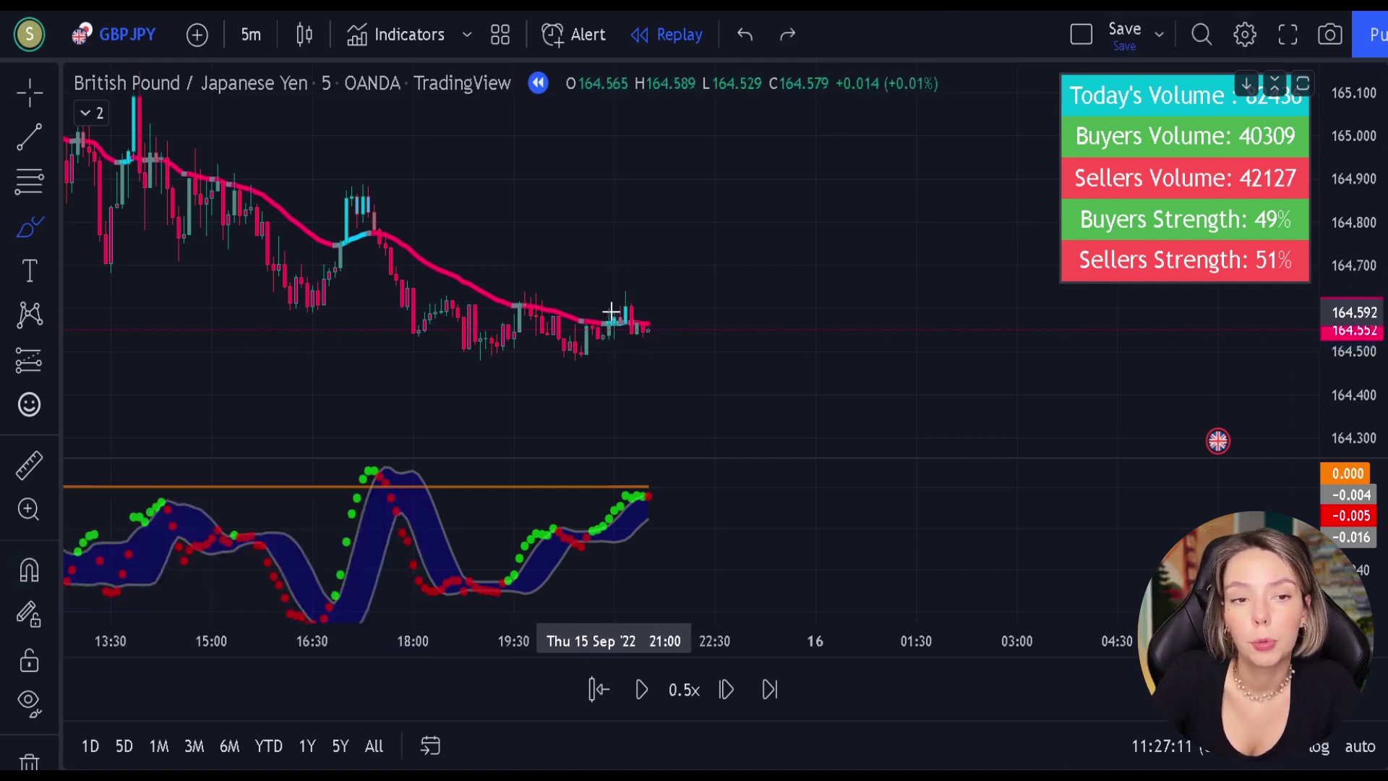
mouse_move(338, 254)
left_mouse_down()
mouse_move(348, 230)
mouse_move(326, 243)
mouse_move(343, 264)
left_mouse_up()
key("ctrl+z")
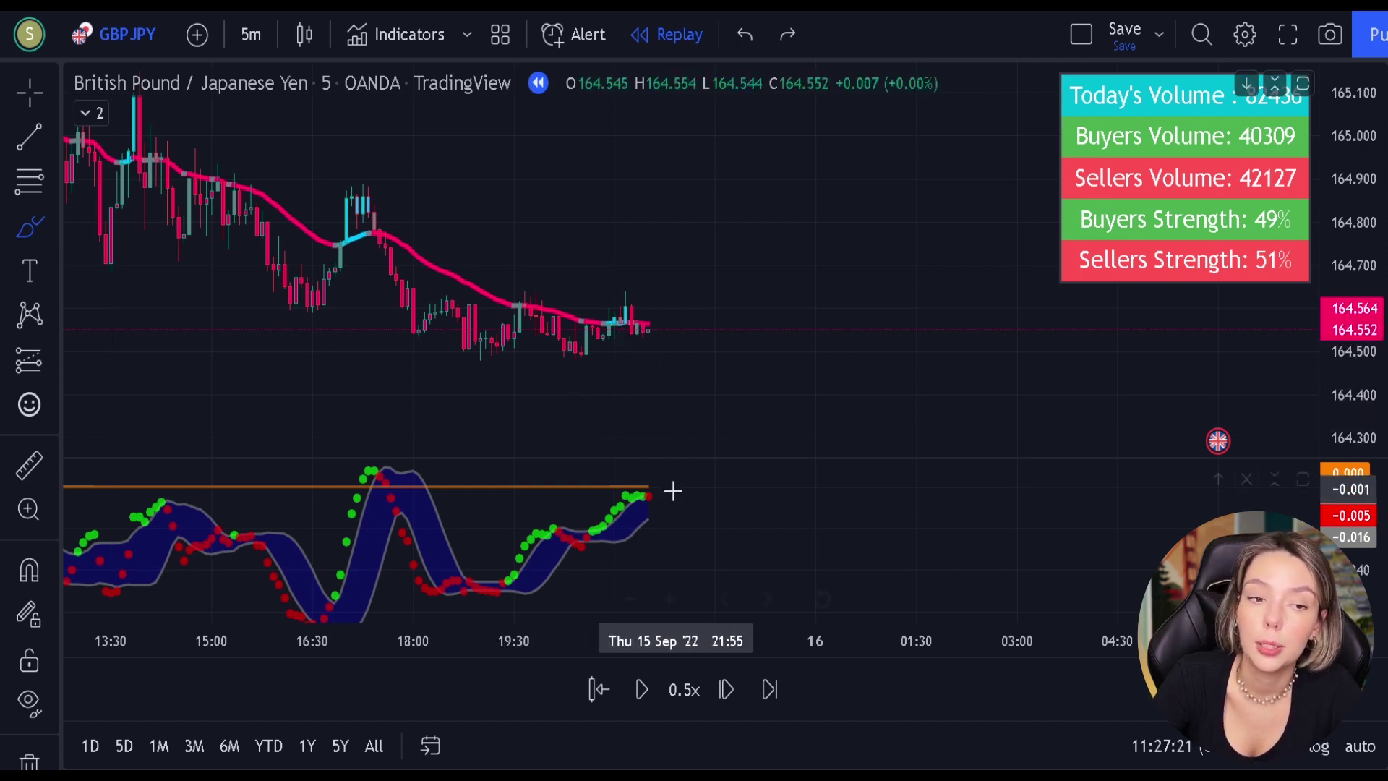
mouse_move(670, 489)
left_mouse_down()
mouse_move(611, 495)
mouse_move(670, 535)
left_mouse_up()
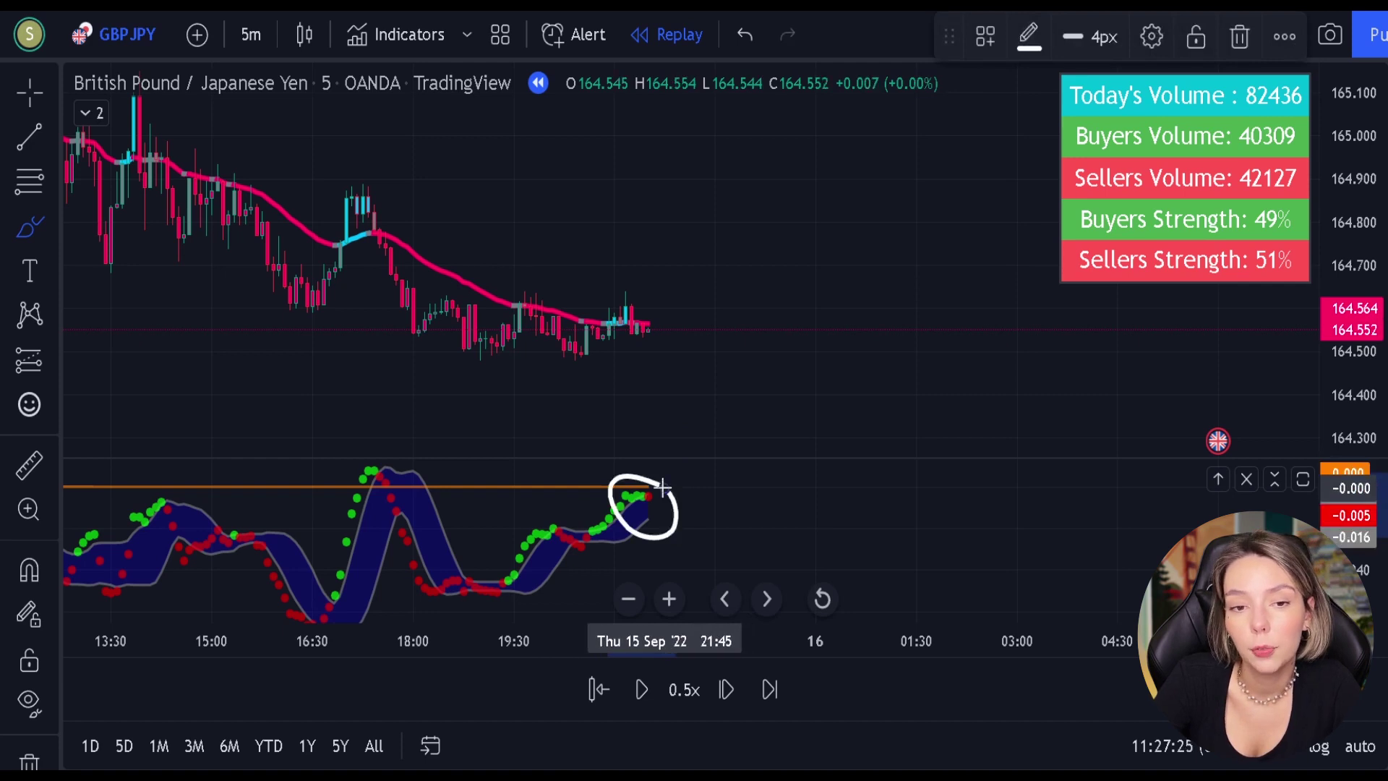
key("ctrl+z")
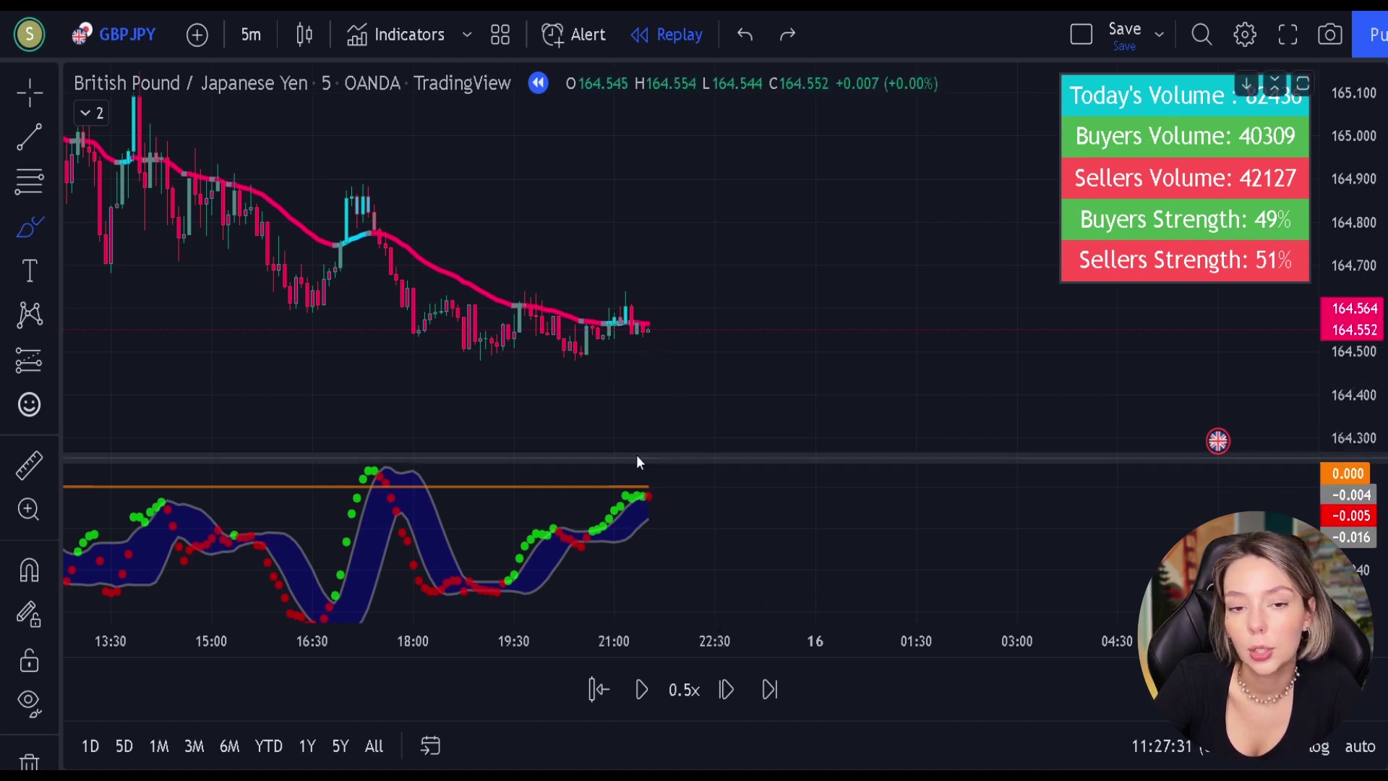
Mark the oscillator's latest peak and sketch a check mark beside it, undoing both.
mouse_move(409, 471)
left_mouse_down()
mouse_move(346, 478)
mouse_move(432, 483)
mouse_move(407, 470)
left_mouse_up()
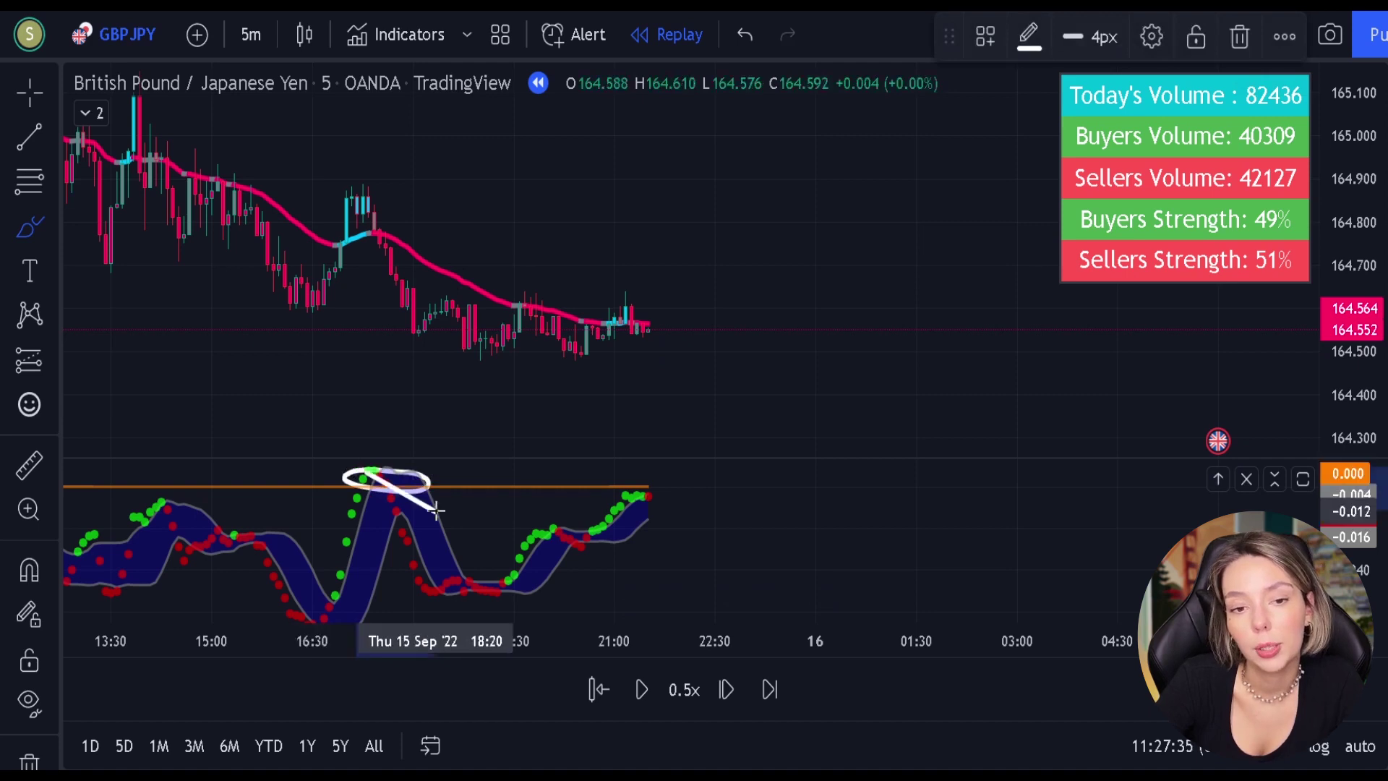
key("ctrl")
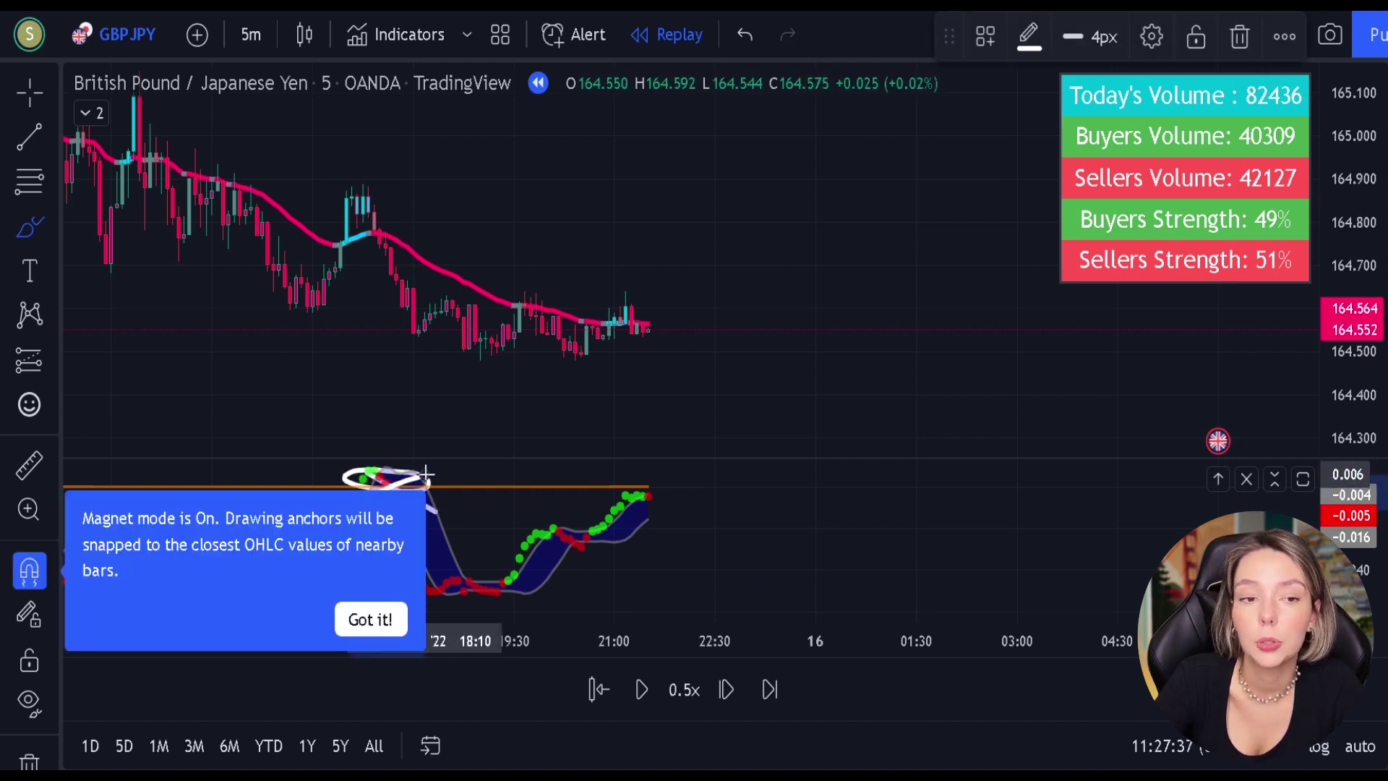
key("ctrl+z")
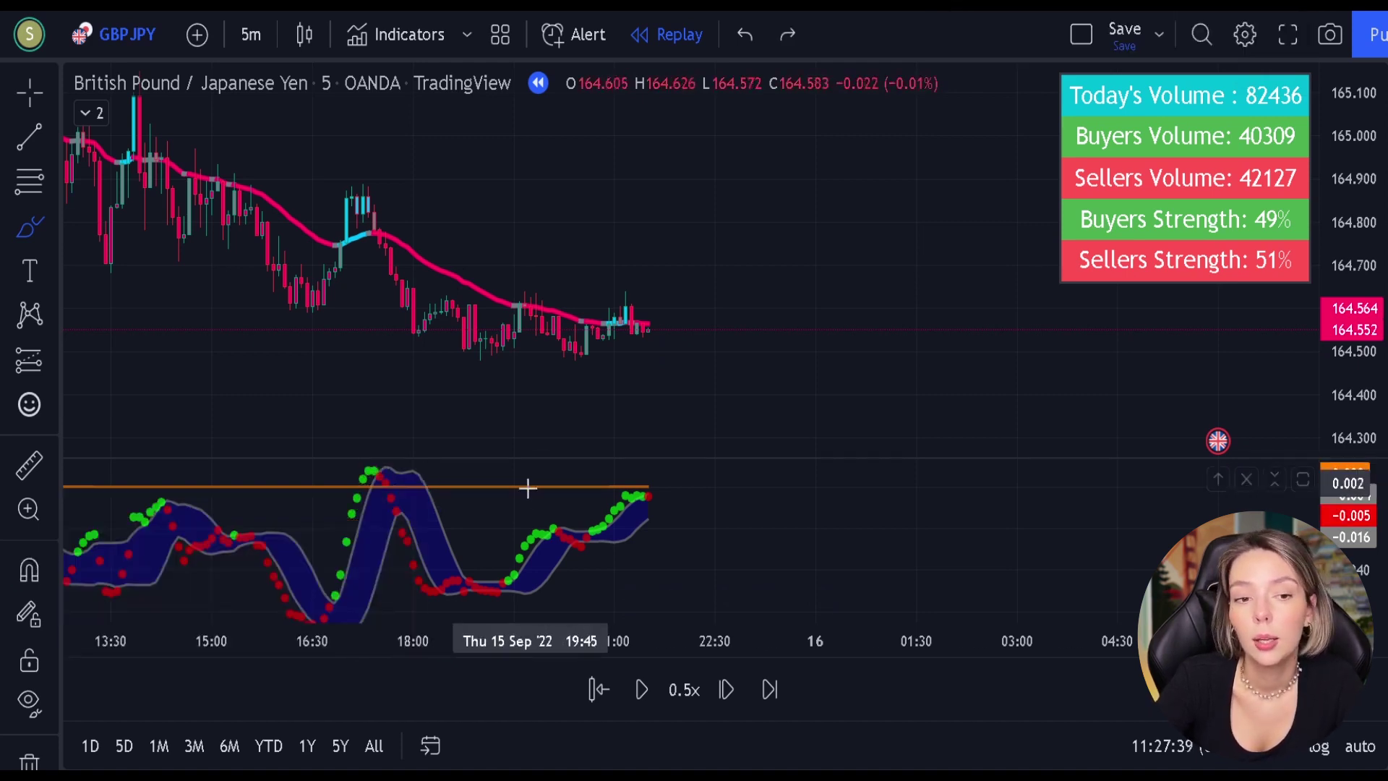
mouse_move(658, 472)
left_mouse_down()
mouse_move(692, 510)
mouse_move(710, 459)
left_mouse_up()
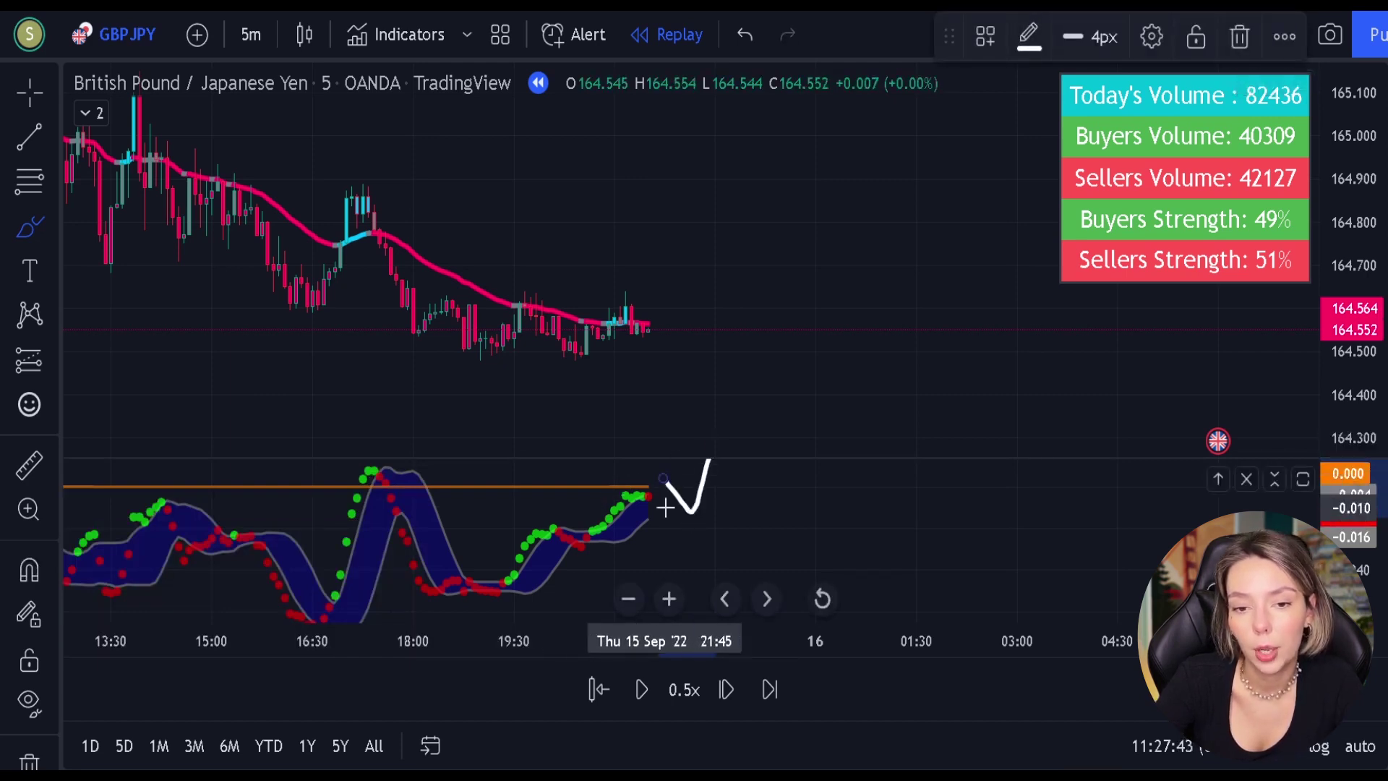
key("ctrl+z")
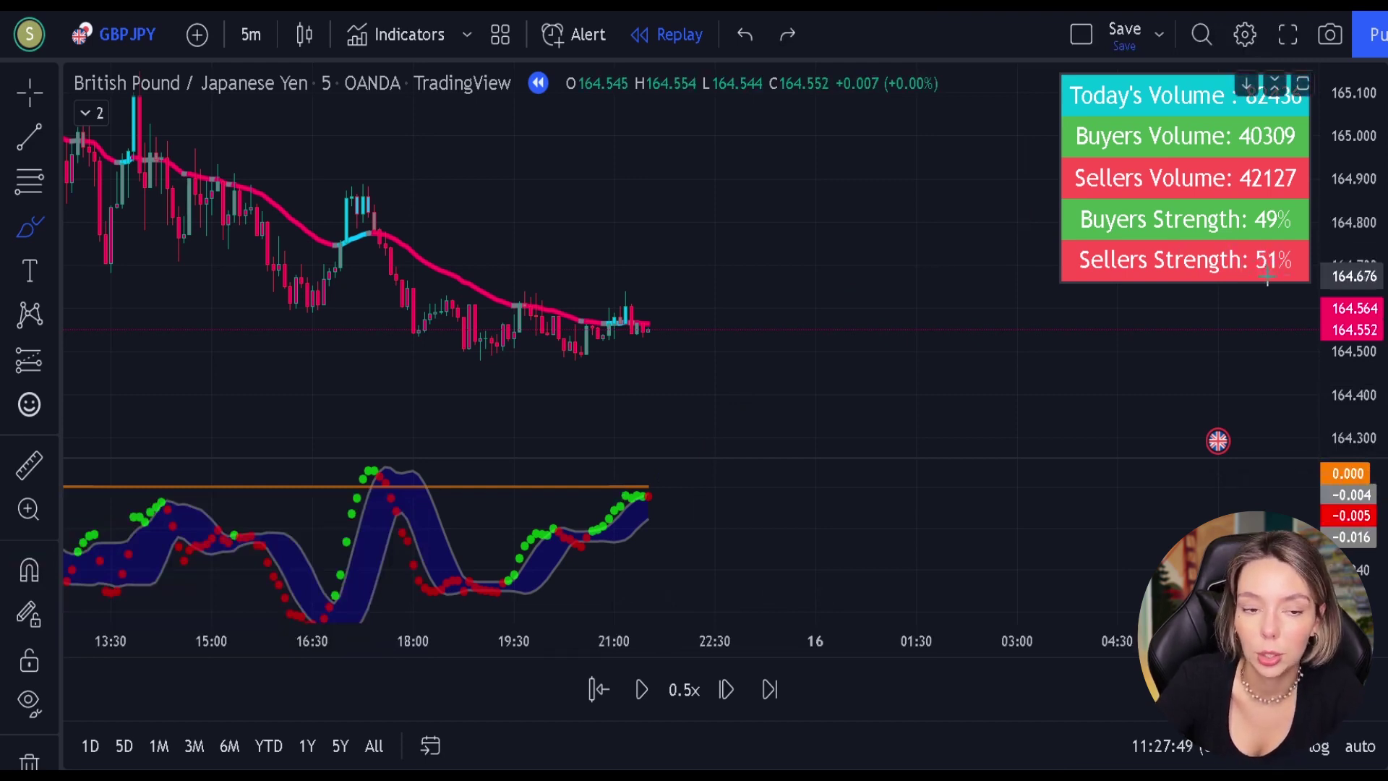
Place a short position on the latest candle with a 1.55 risk/reward target, stretched further right.
left_click(36, 372)
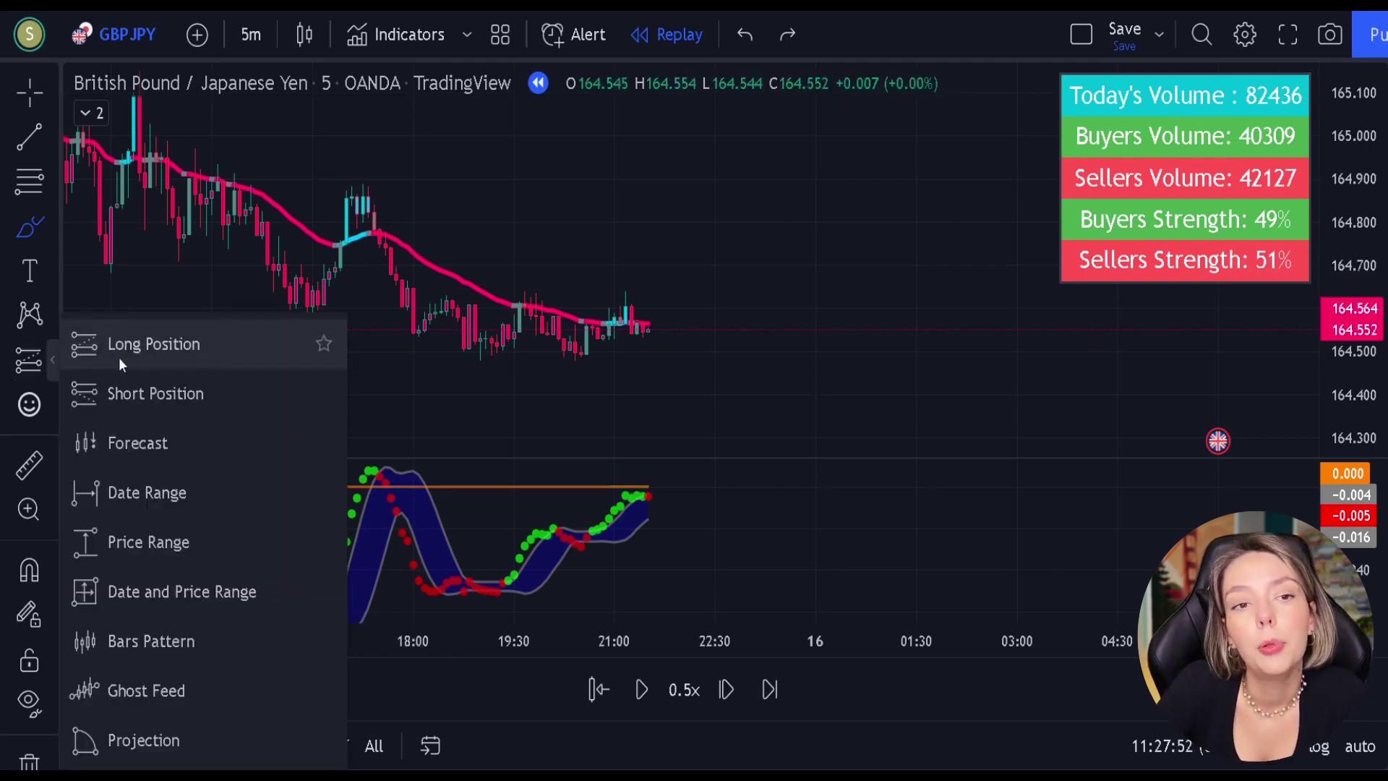
left_click(115, 347)
left_click(647, 330)
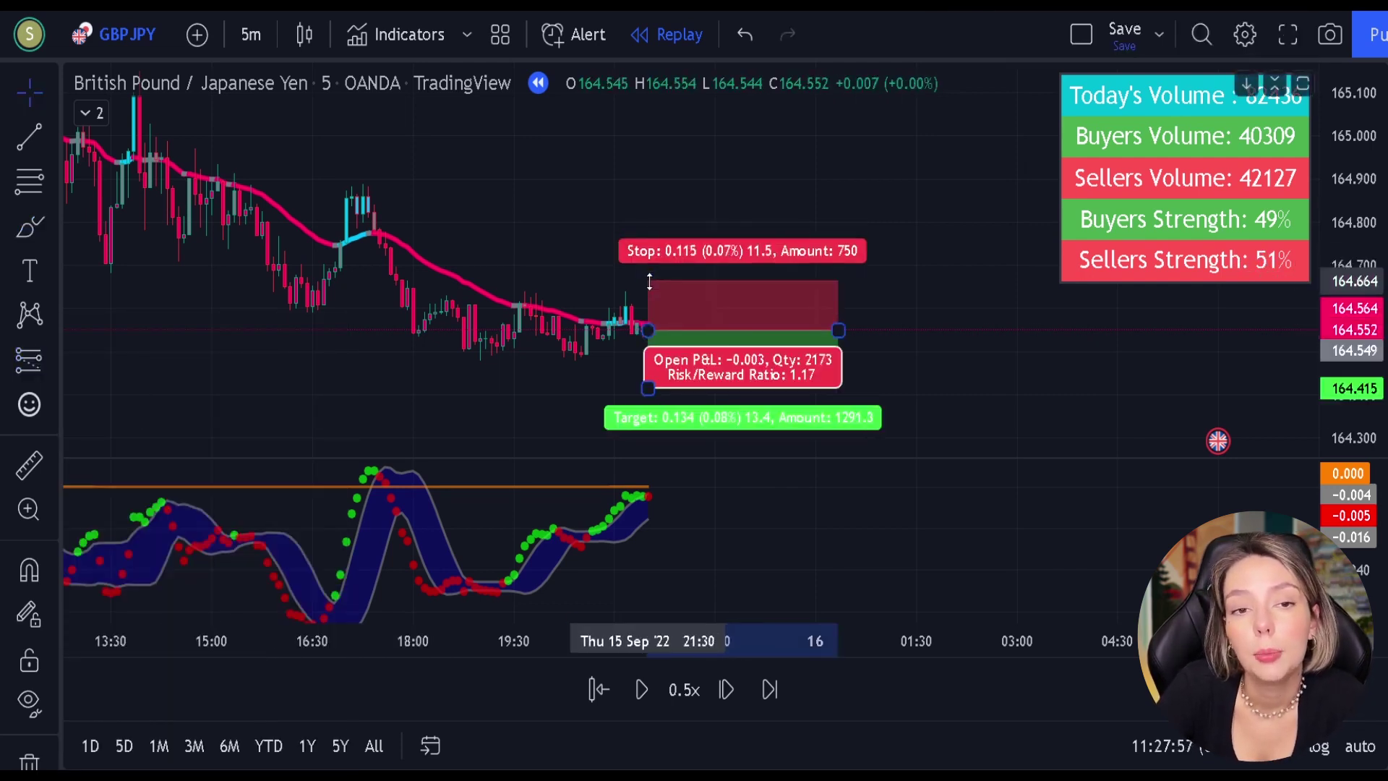
left_click_drag(646, 391, 646, 407)
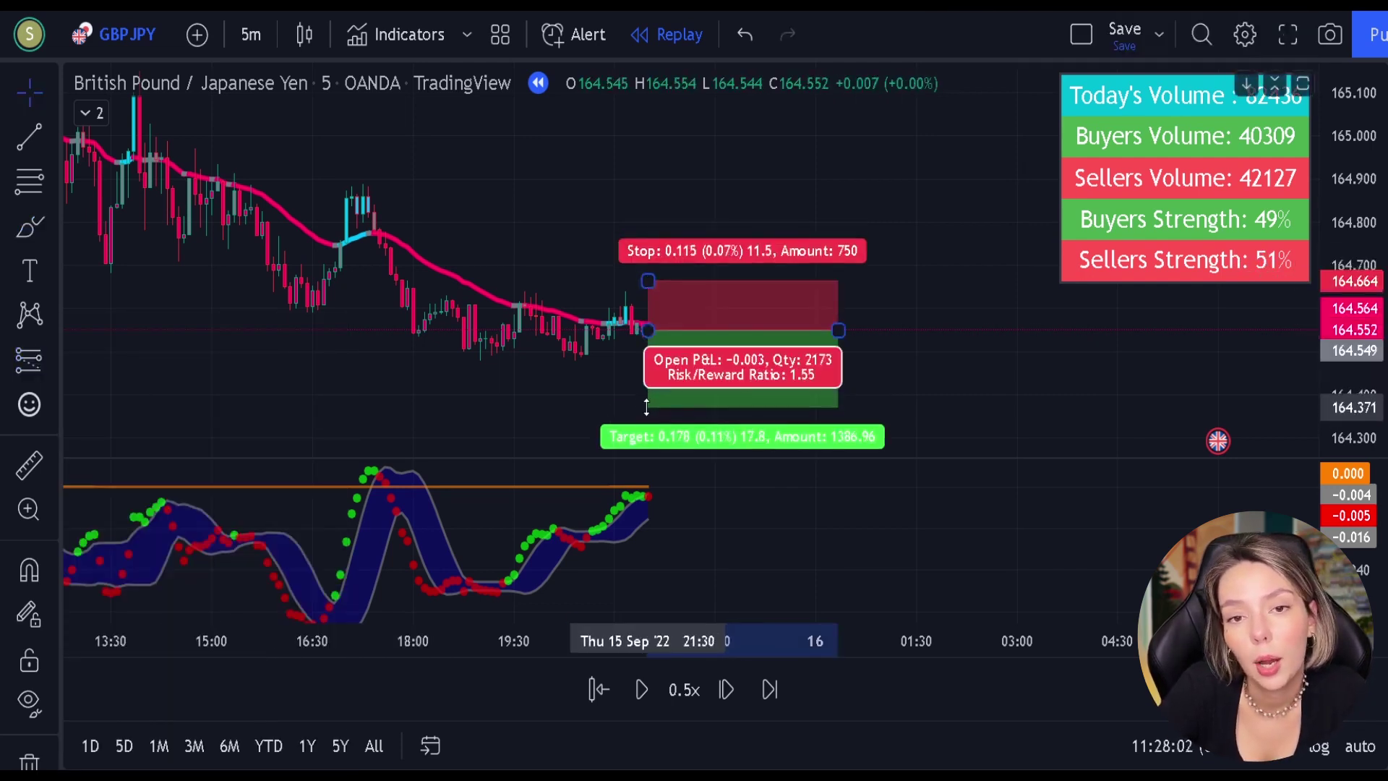
left_click_drag(838, 330, 1173, 329)
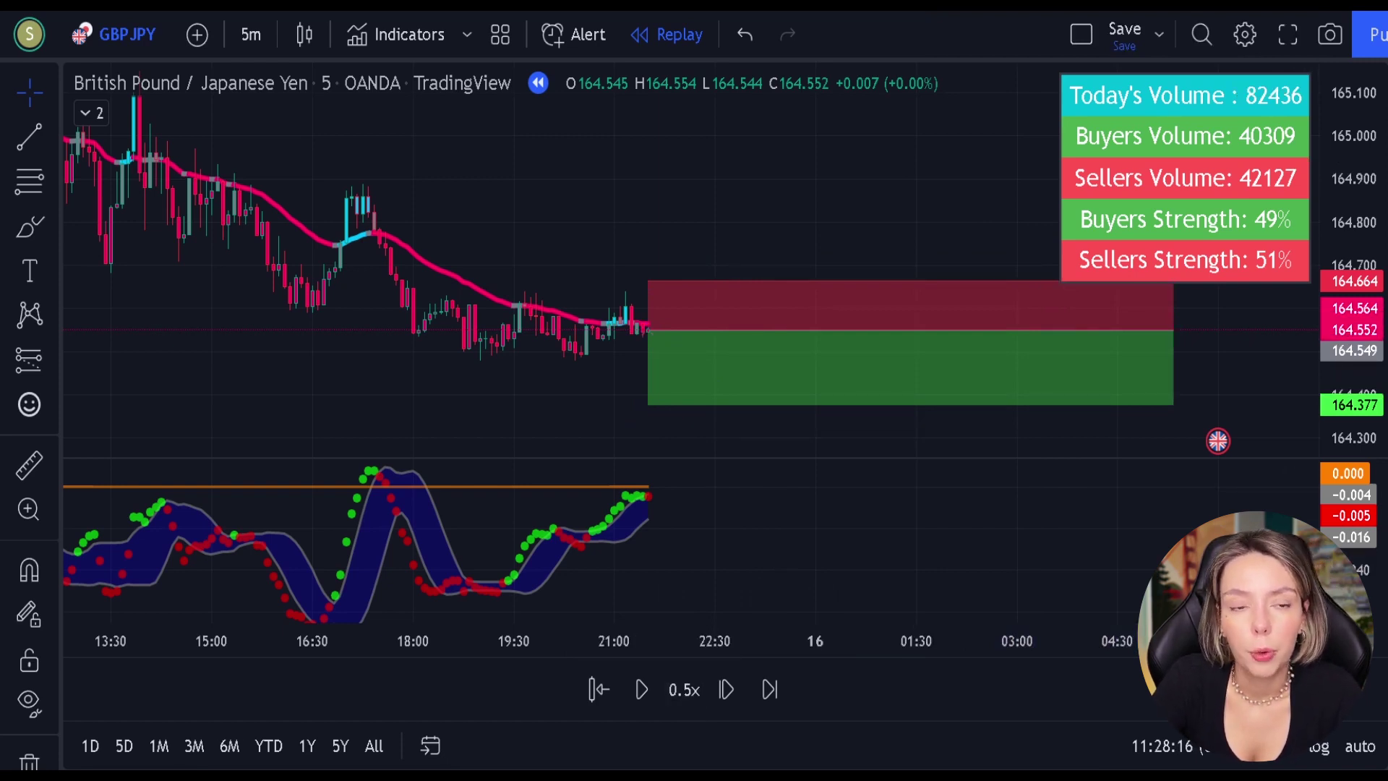
Replay at 3x, pause once price reaches the target, and narrow the position box.
left_click(687, 692)
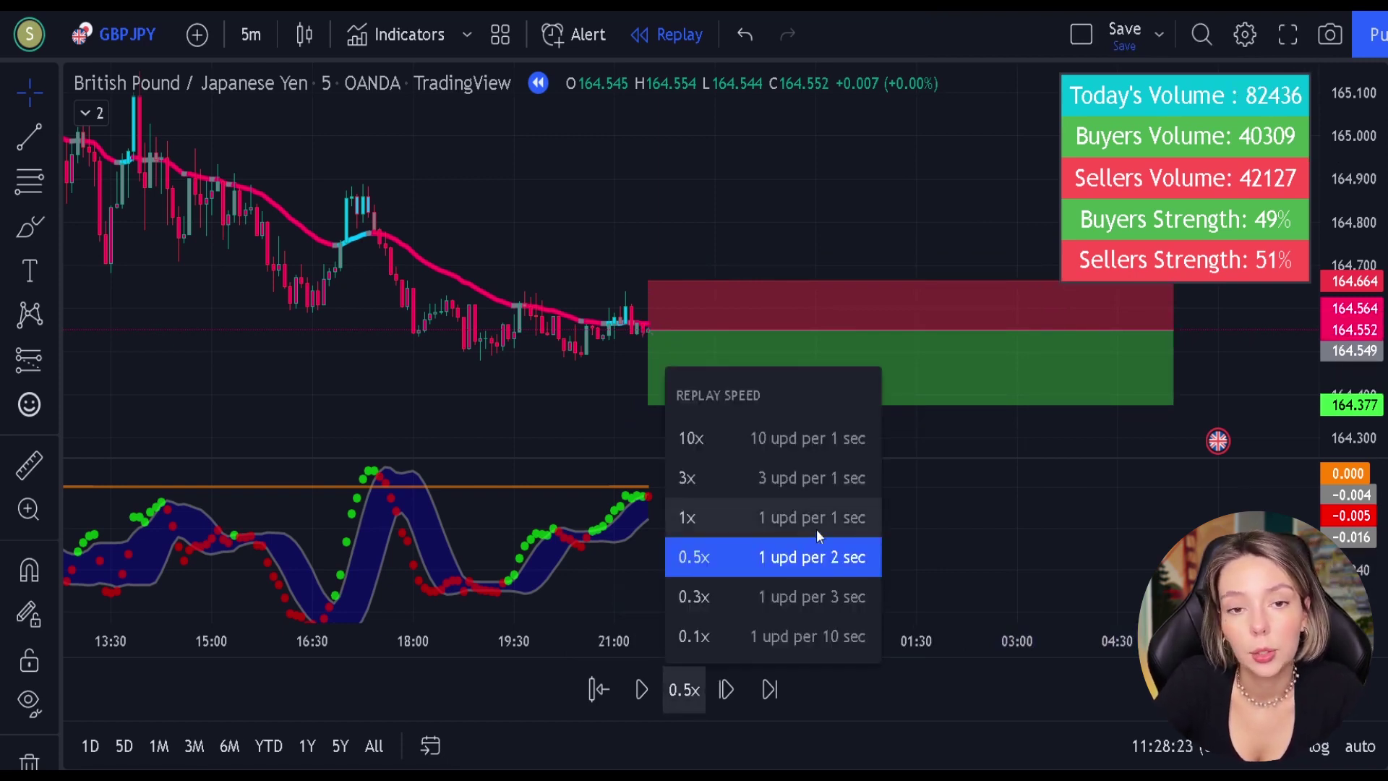
left_click(804, 476)
left_click(645, 696)
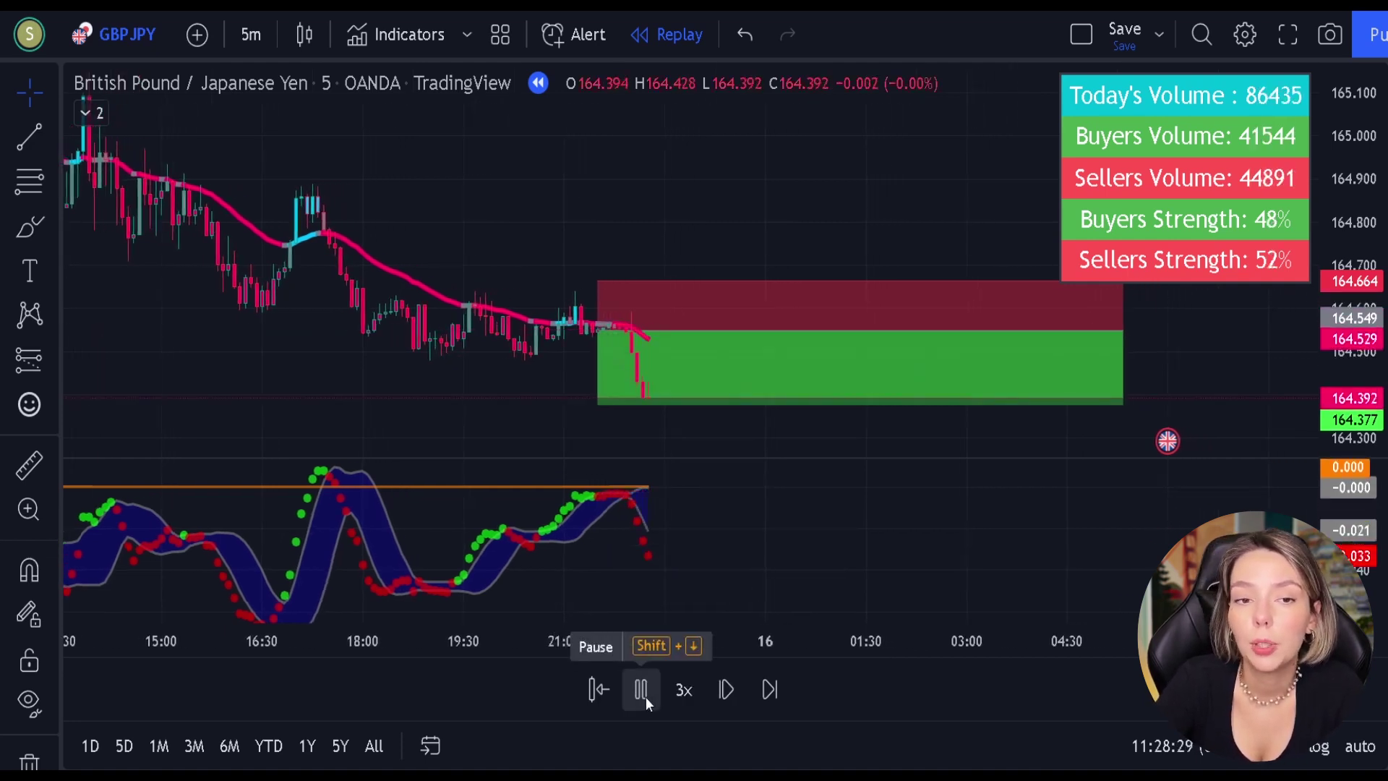
left_click(645, 696)
left_click_drag(1100, 330, 634, 375)
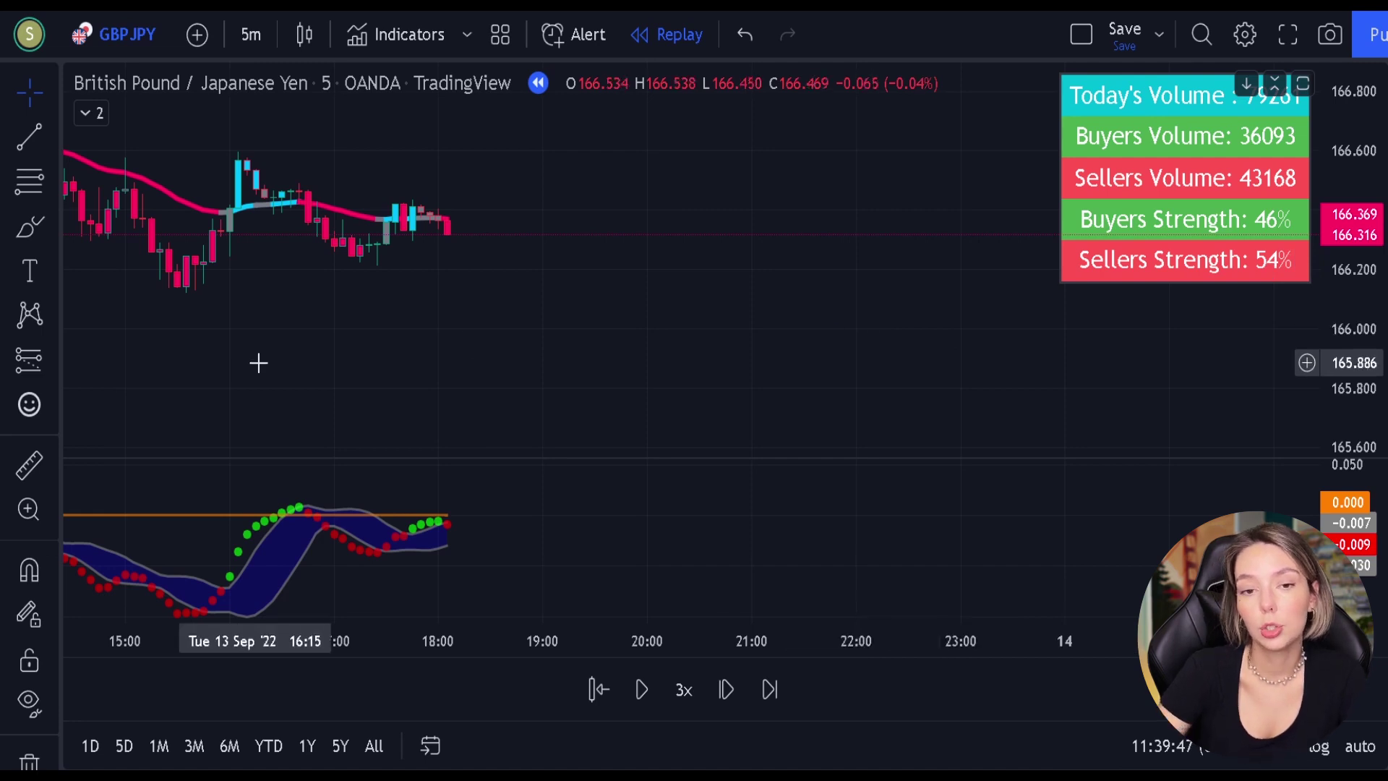
Place a short position at the latest 13 Sep candle with stop raised and a 1.5 risk/reward target.
left_click(52, 360)
left_click(131, 384)
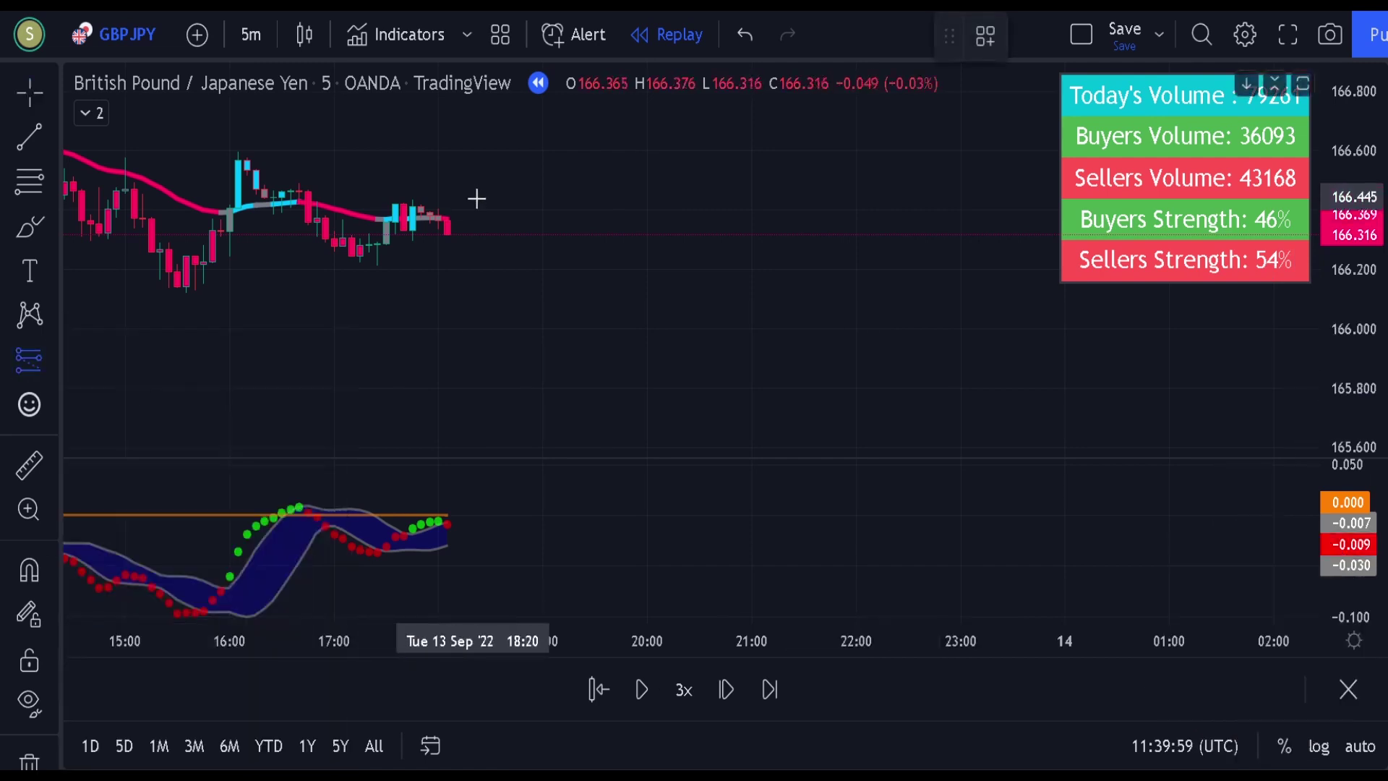
left_click(449, 205)
left_click_drag(448, 202, 448, 197)
left_click_drag(447, 258, 448, 283)
left_click_drag(640, 232, 941, 232)
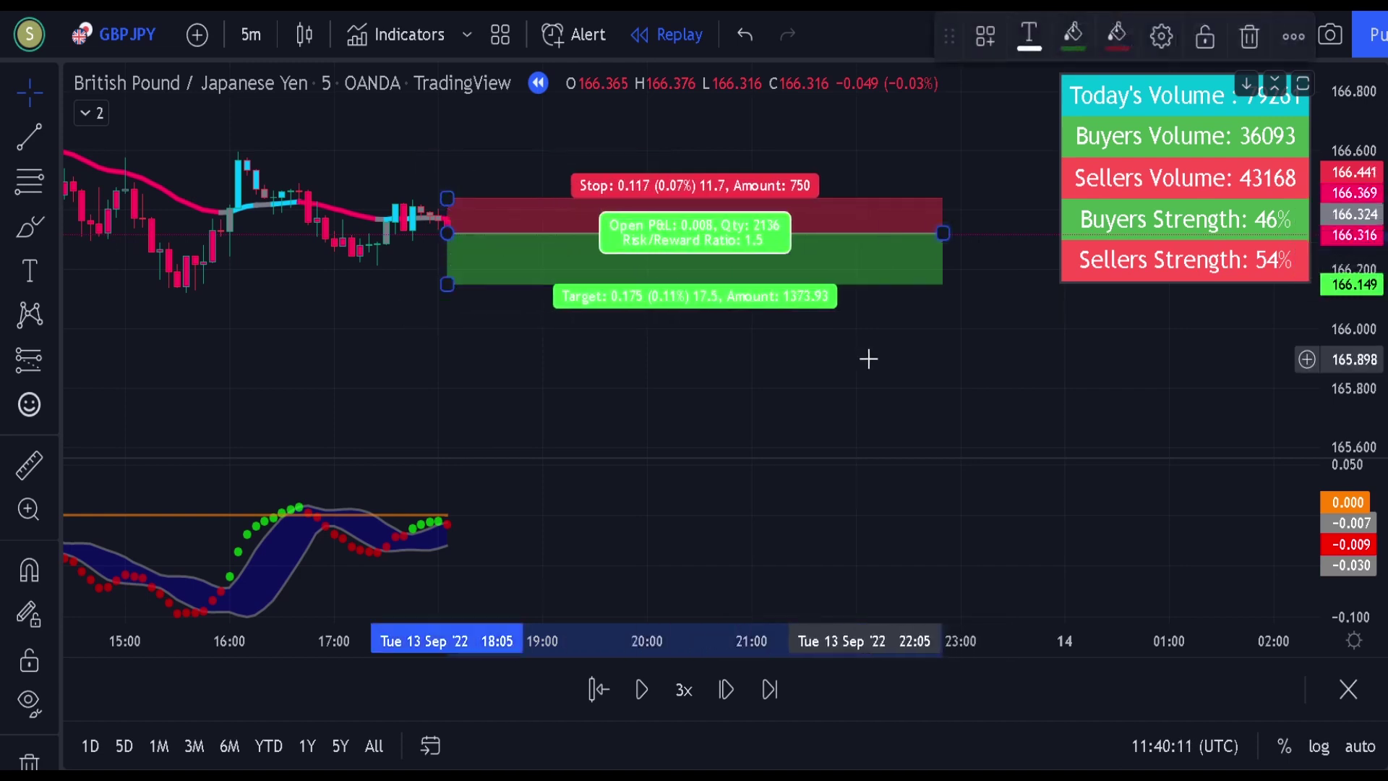
left_click(870, 357)
Replay at 10x for a few bars, then narrow the position box.
left_click(683, 689)
left_click(752, 445)
left_click(641, 689)
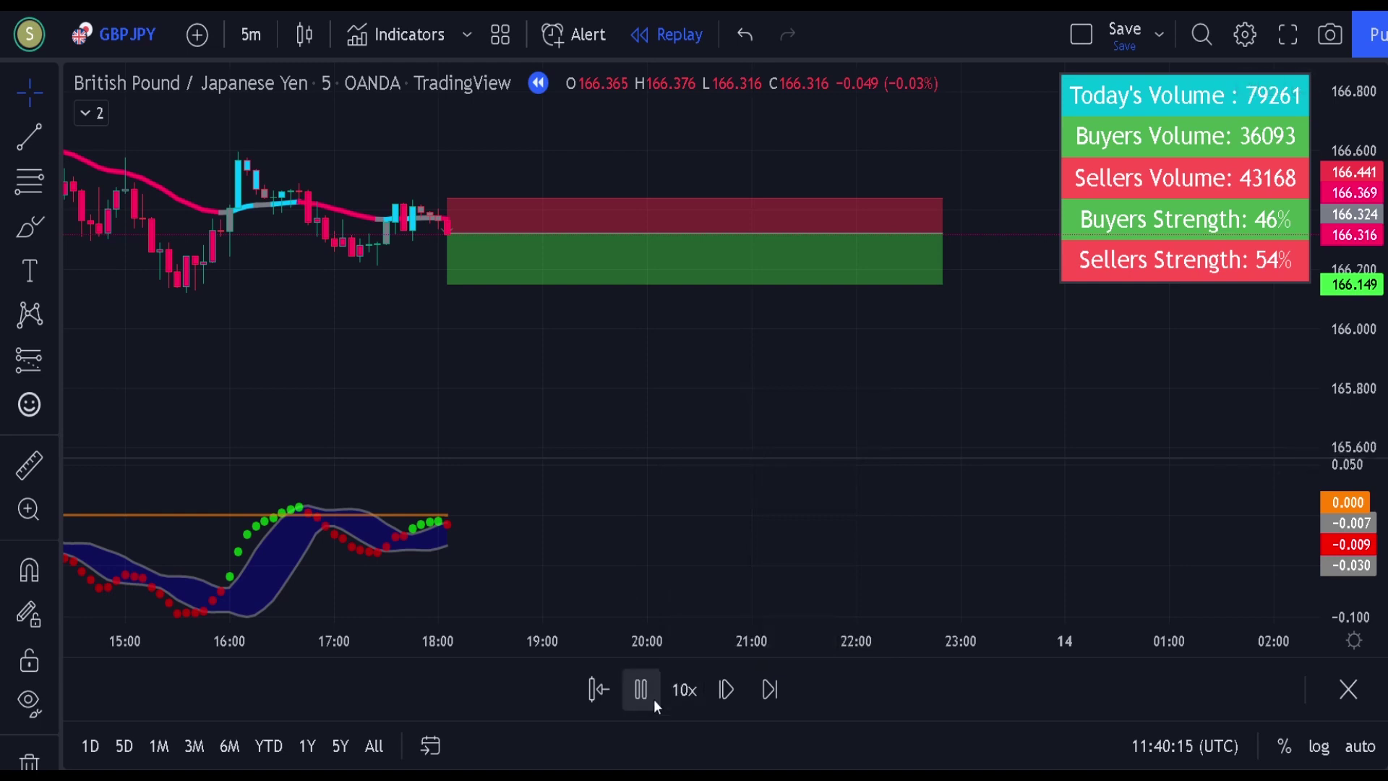
left_click(641, 689)
left_click_drag(873, 232, 430, 232)
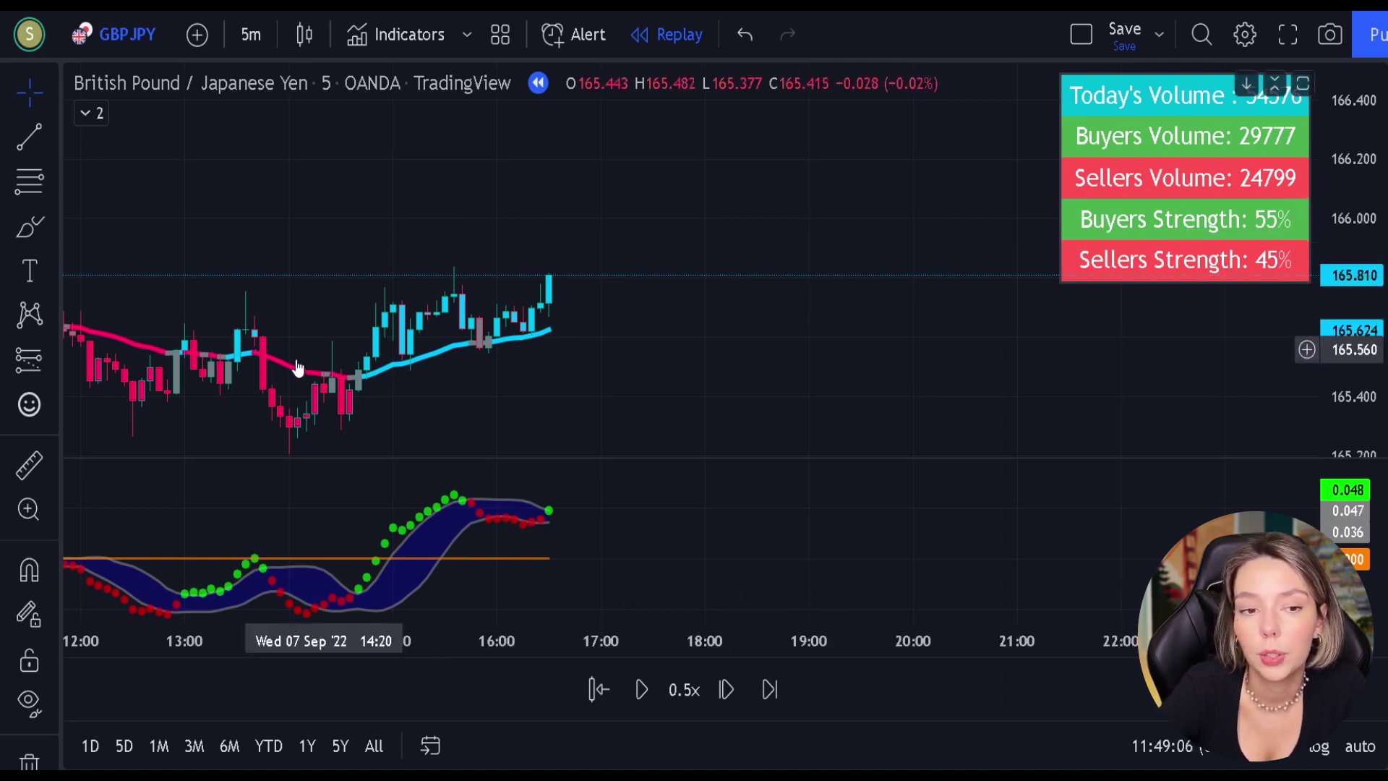
Place a long position at the latest 7 Sep candle with a 1.5 risk/reward target, stretched right.
left_click(36, 362)
left_click(93, 357)
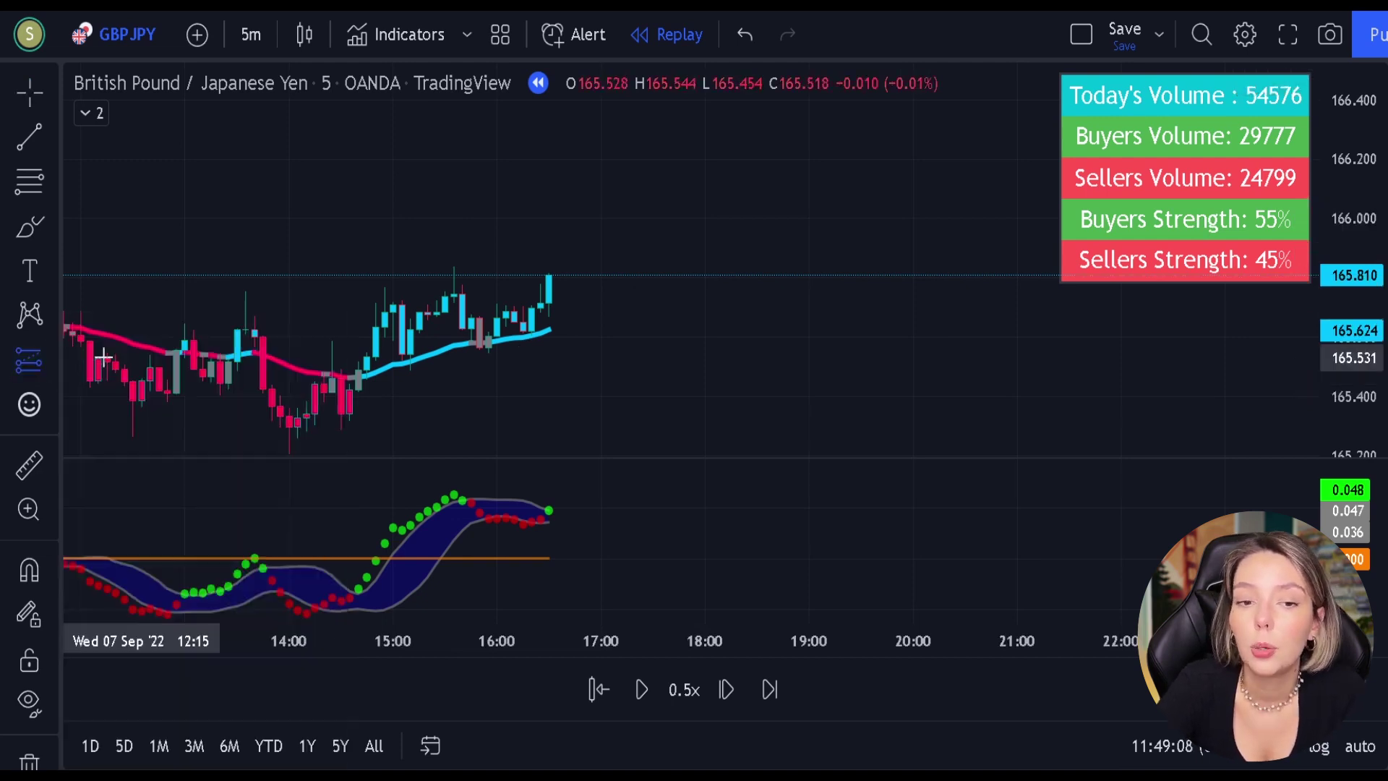
left_click(549, 273)
mouse_move(547, 312)
left_mouse_down()
mouse_move(567, 358)
mouse_move(579, 342)
left_mouse_up()
left_click_drag(549, 236, 549, 172)
left_click_drag(740, 275, 1315, 274)
Replay at 10x, pause, then select the long position to show its result and pan back.
left_click(690, 688)
left_click(726, 455)
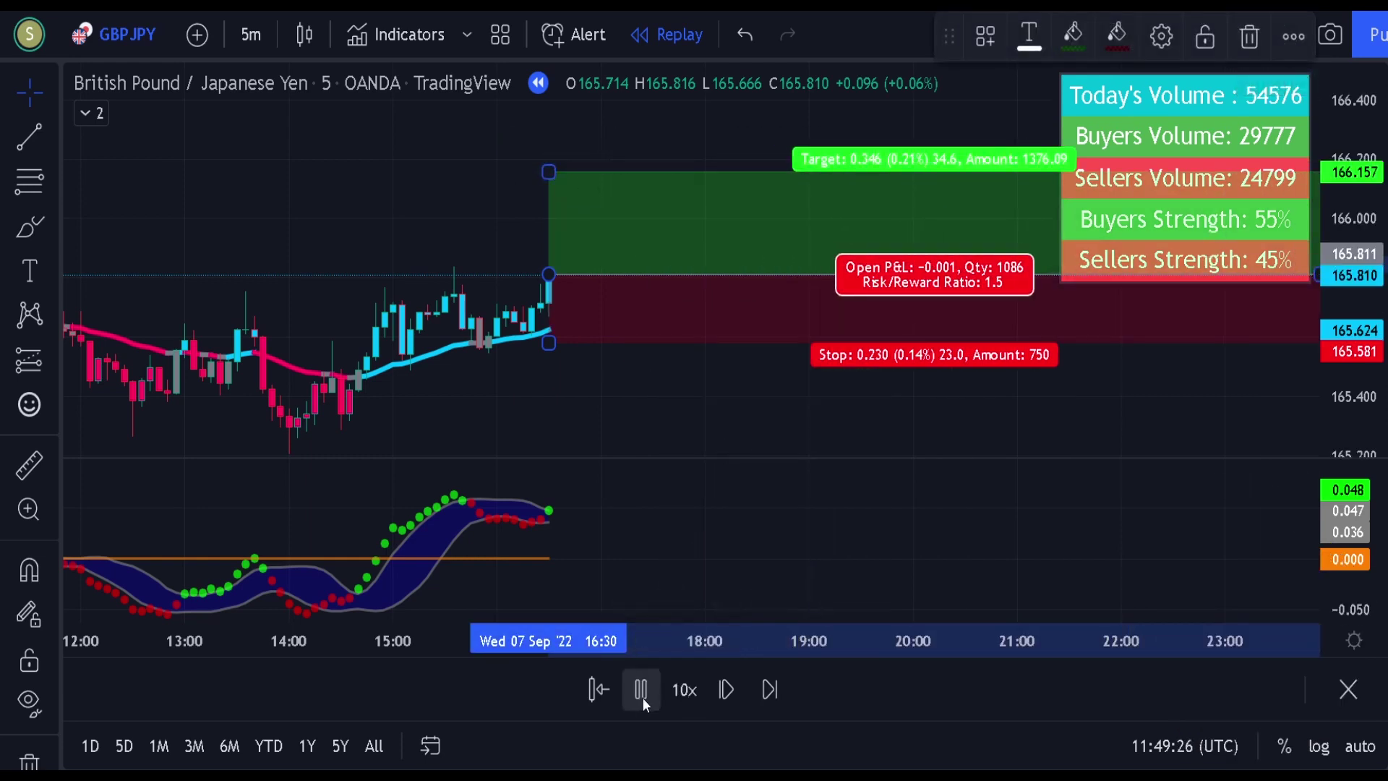
left_click(642, 696)
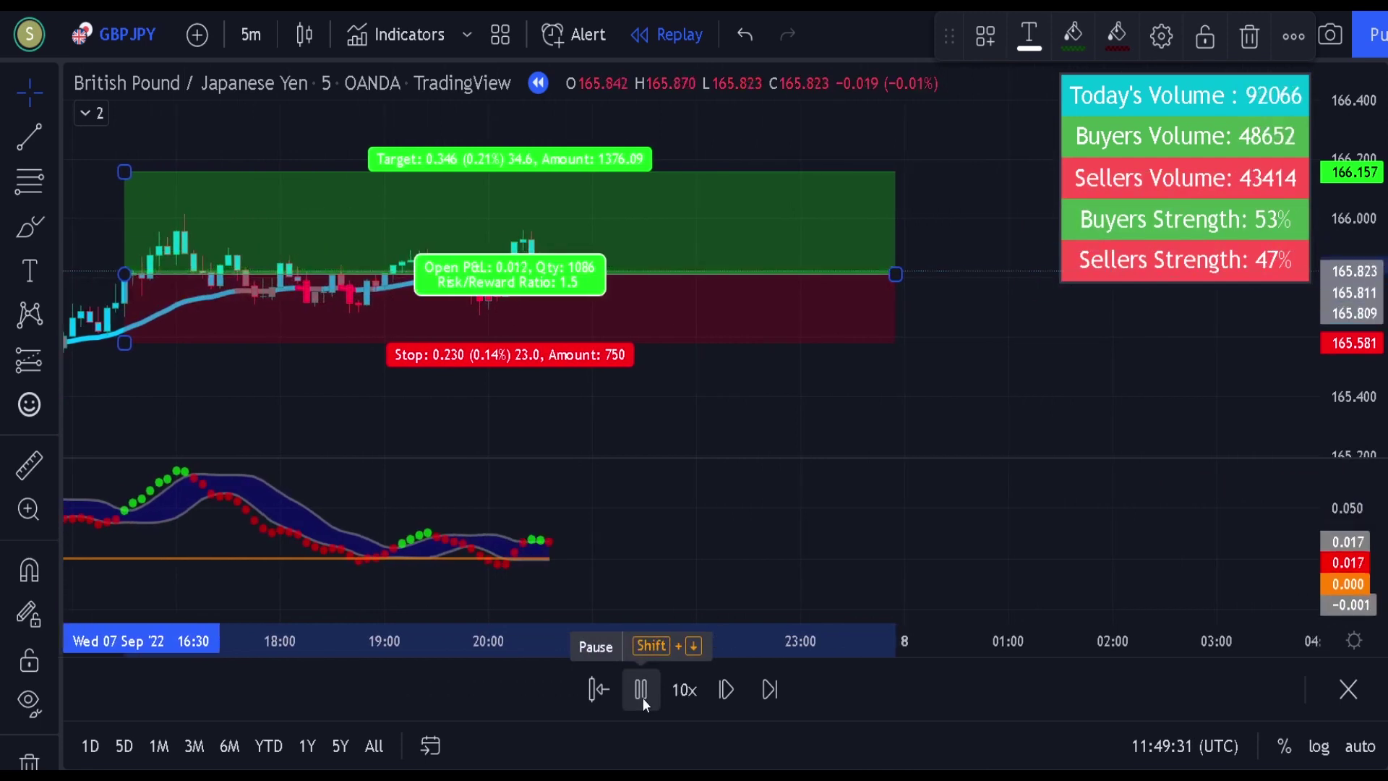
left_click(651, 384)
left_click(642, 691)
left_click(553, 265)
left_click_drag(581, 265, 947, 267)
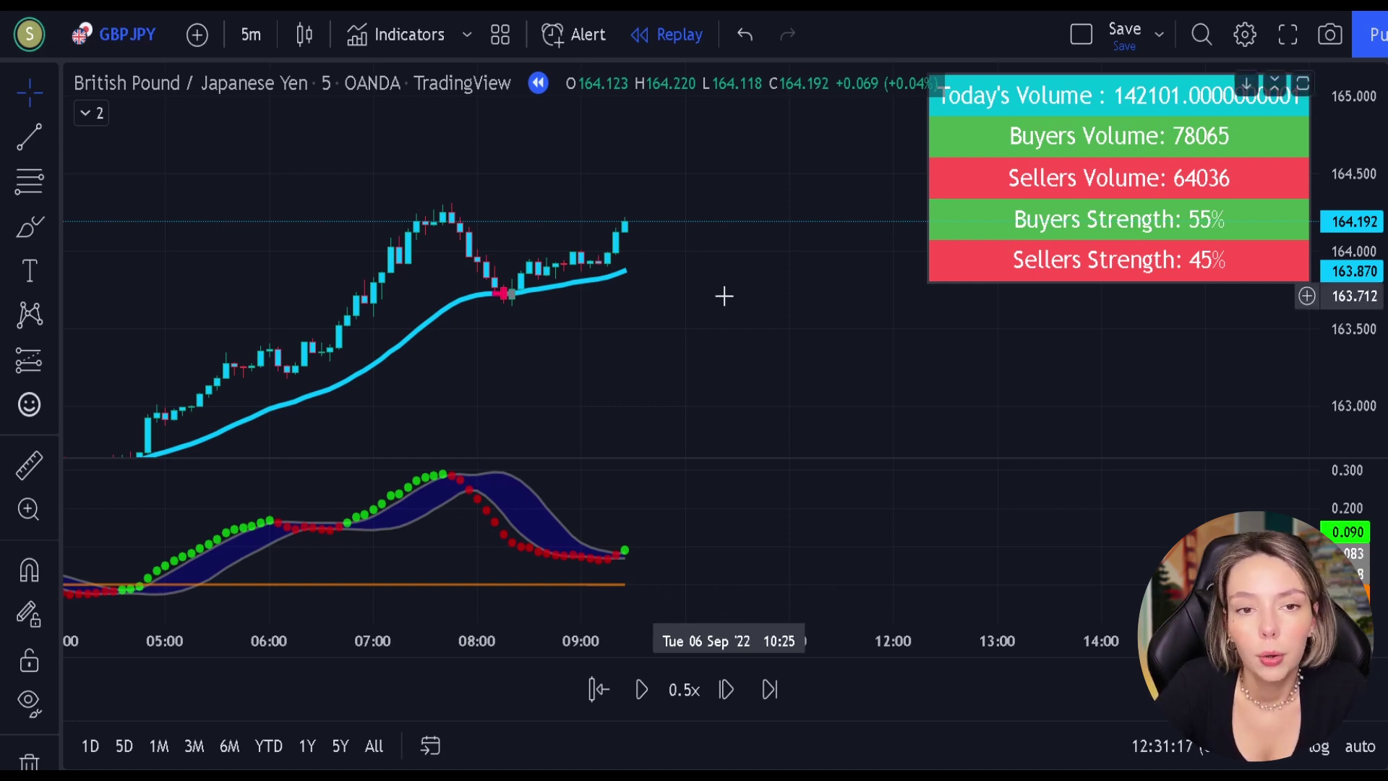
Bring 09:00 into view and place a 6 Sep long position, stop lowered, target raised, extended right.
left_click_drag(509, 344, 605, 347)
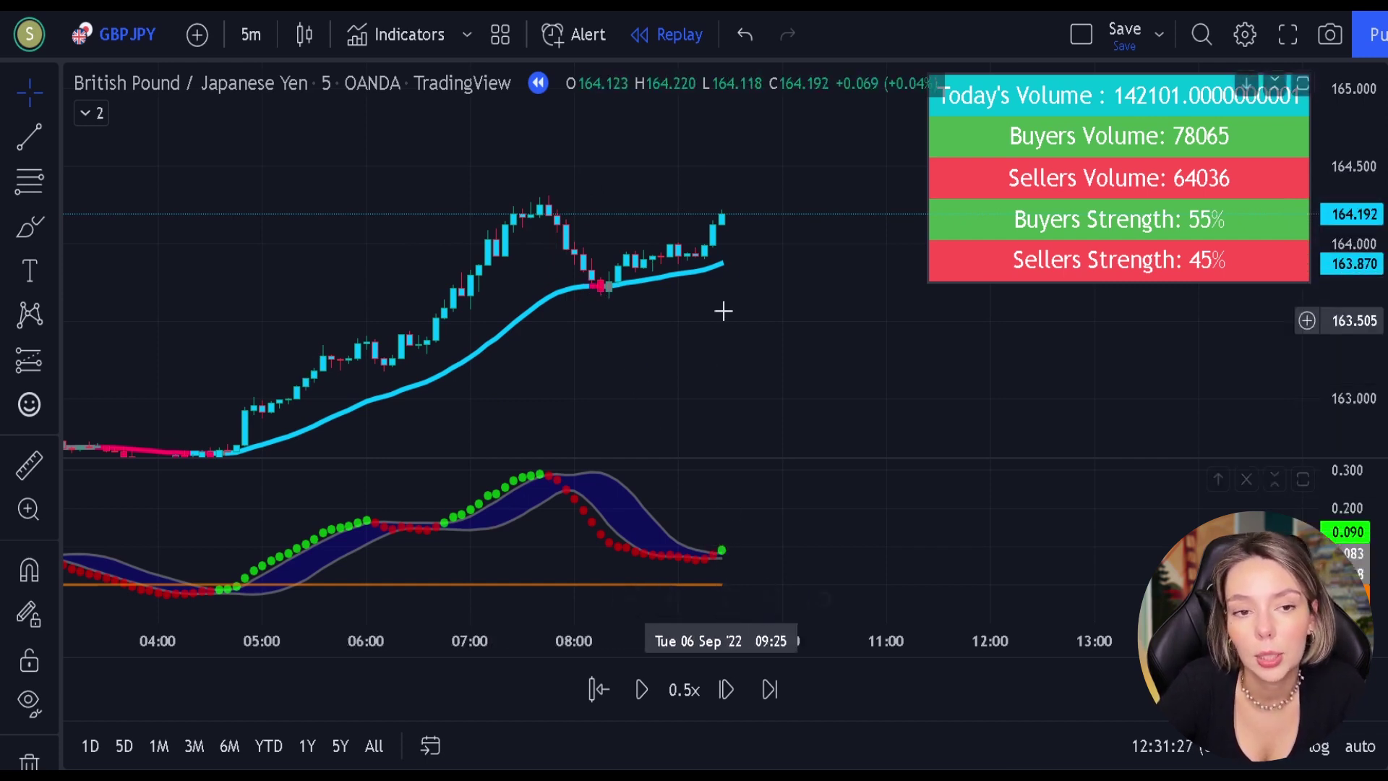
left_click_drag(725, 282, 666, 307)
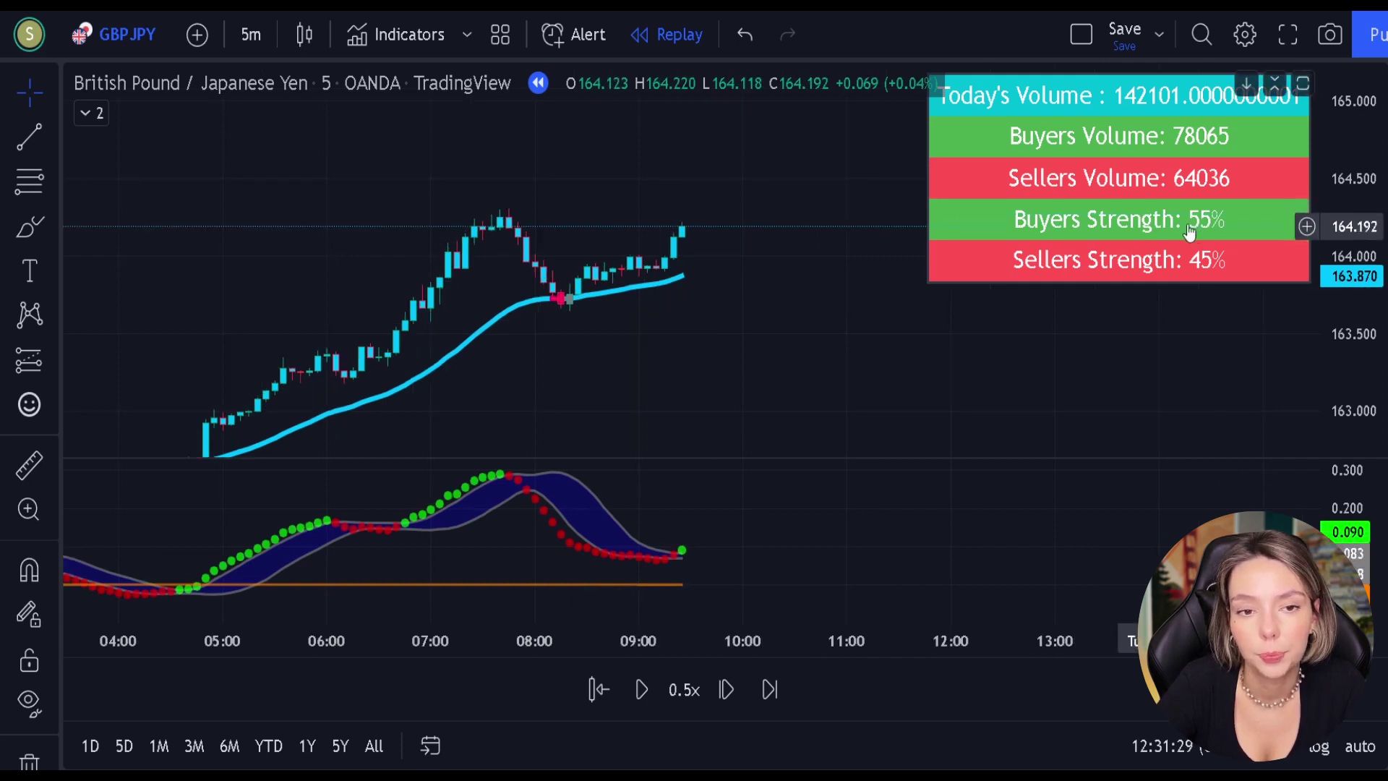
left_click(33, 370)
left_click(154, 344)
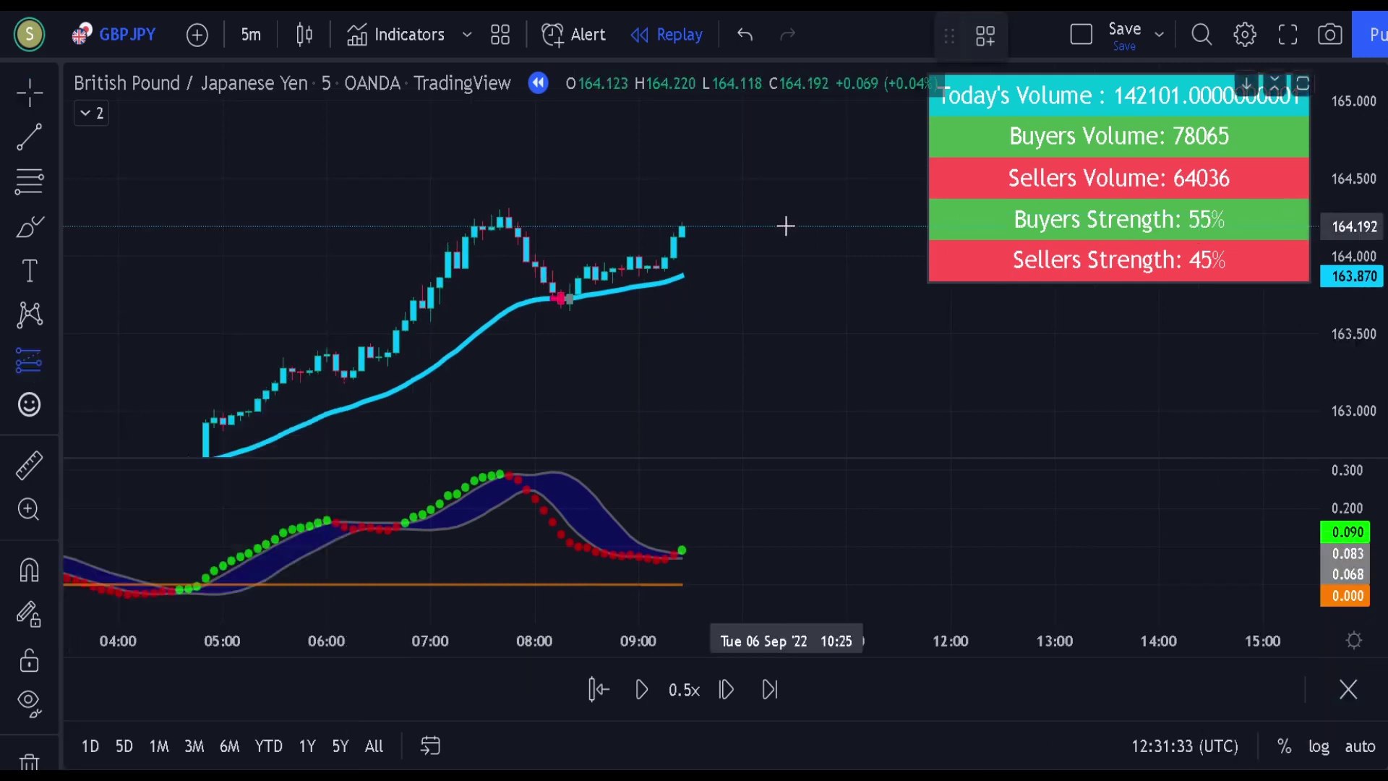
left_click(680, 230)
left_click_drag(681, 285, 681, 323)
left_click_drag(682, 167, 504, 211)
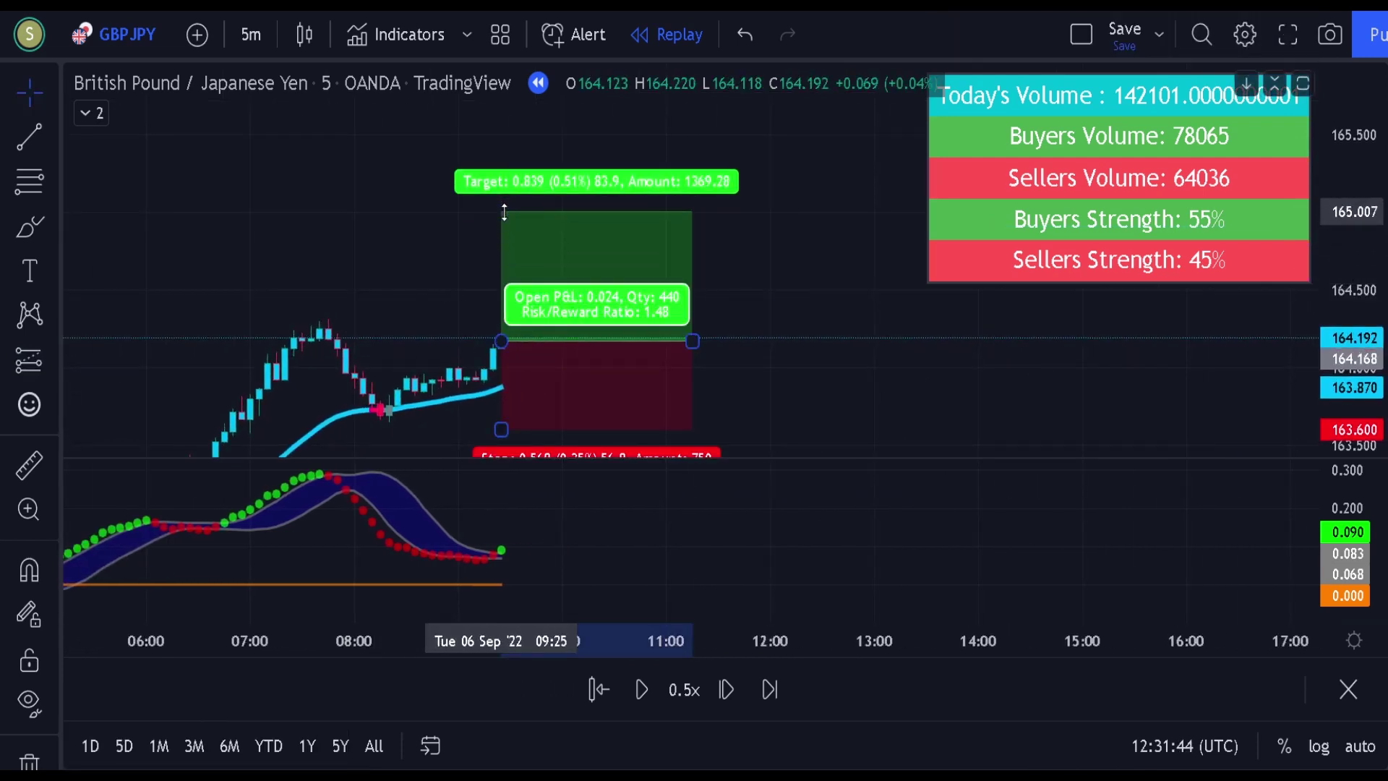
left_click_drag(691, 340, 1308, 341)
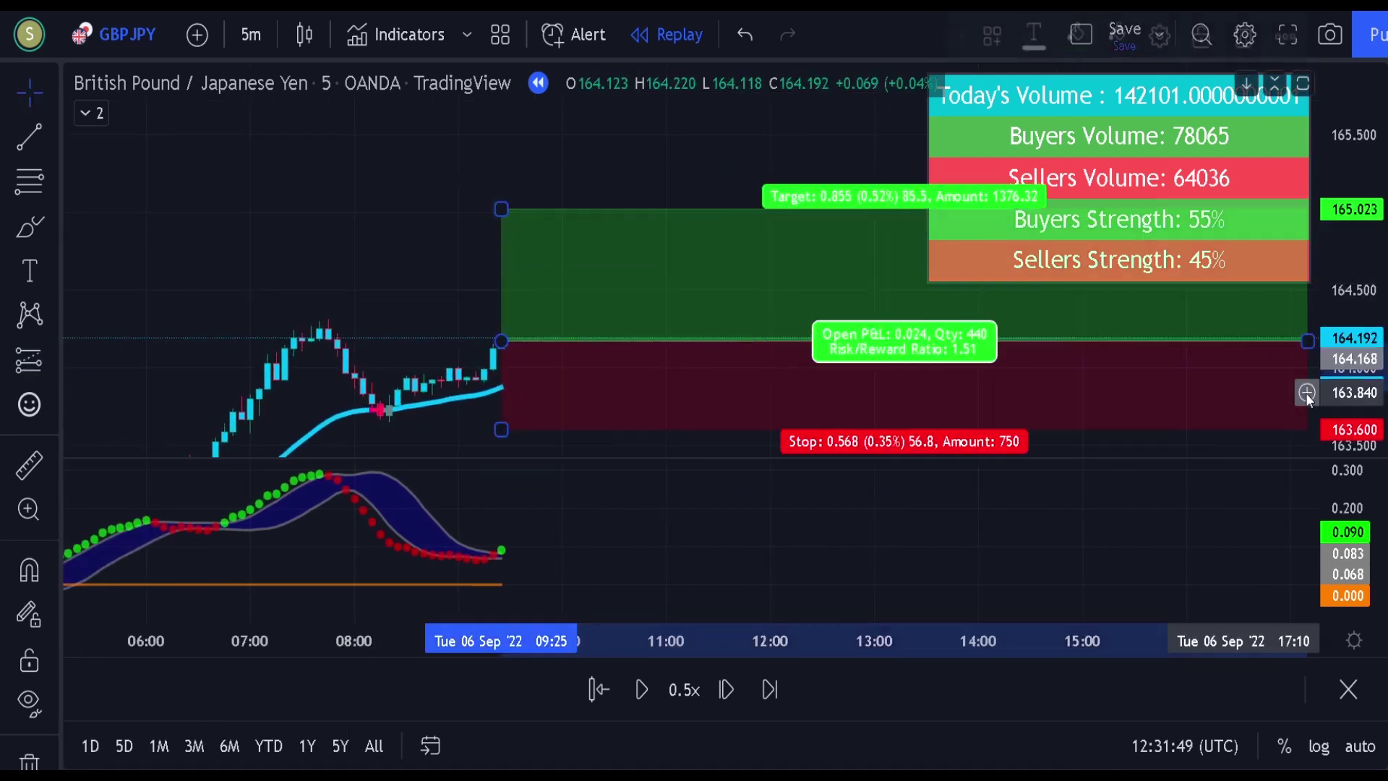
left_click(709, 179)
Replay at 10x until price hits the target, then pan back and select the position to show its result.
left_click_drag(709, 179, 338, 188)
left_click(684, 689)
left_click(759, 438)
left_click(647, 692)
left_click(647, 693)
left_click(639, 699)
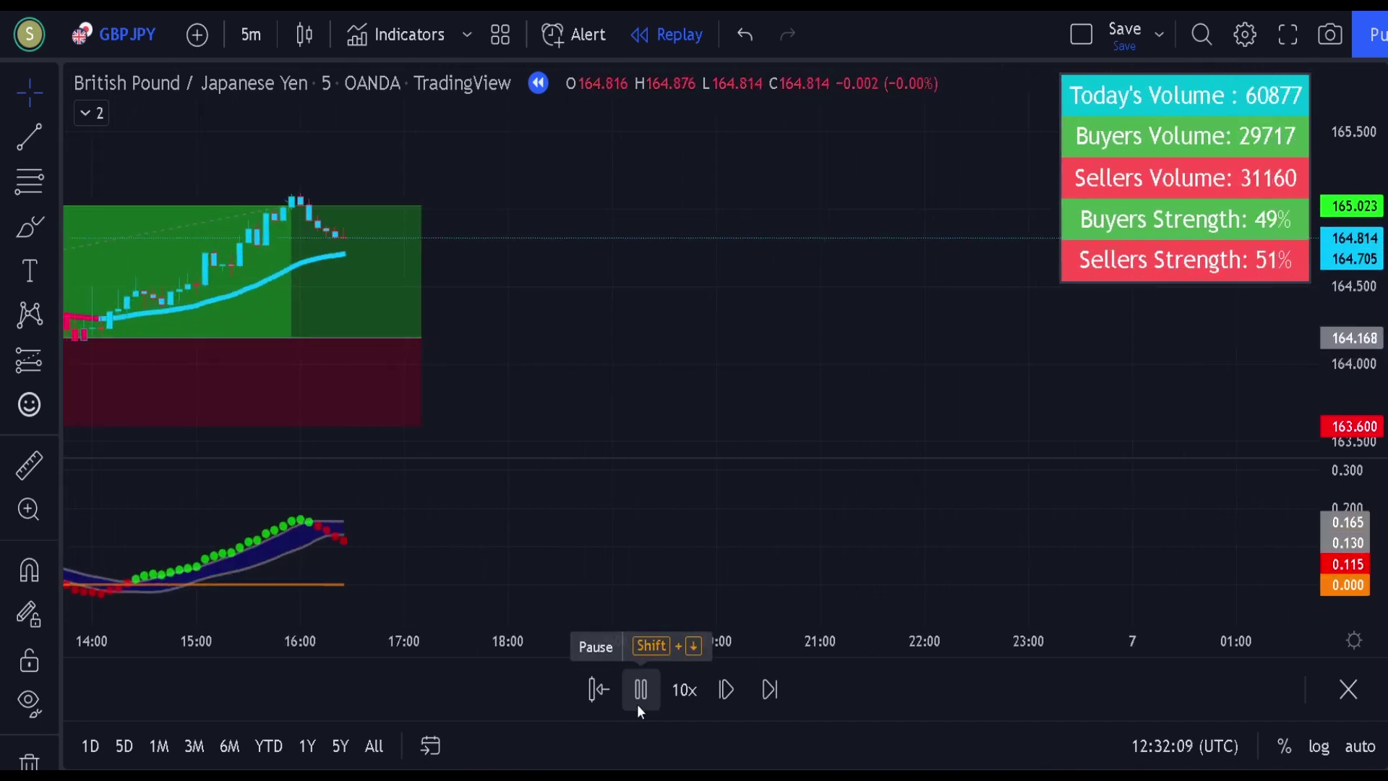
left_click(639, 694)
left_click_drag(499, 327, 895, 344)
left_click(667, 244)
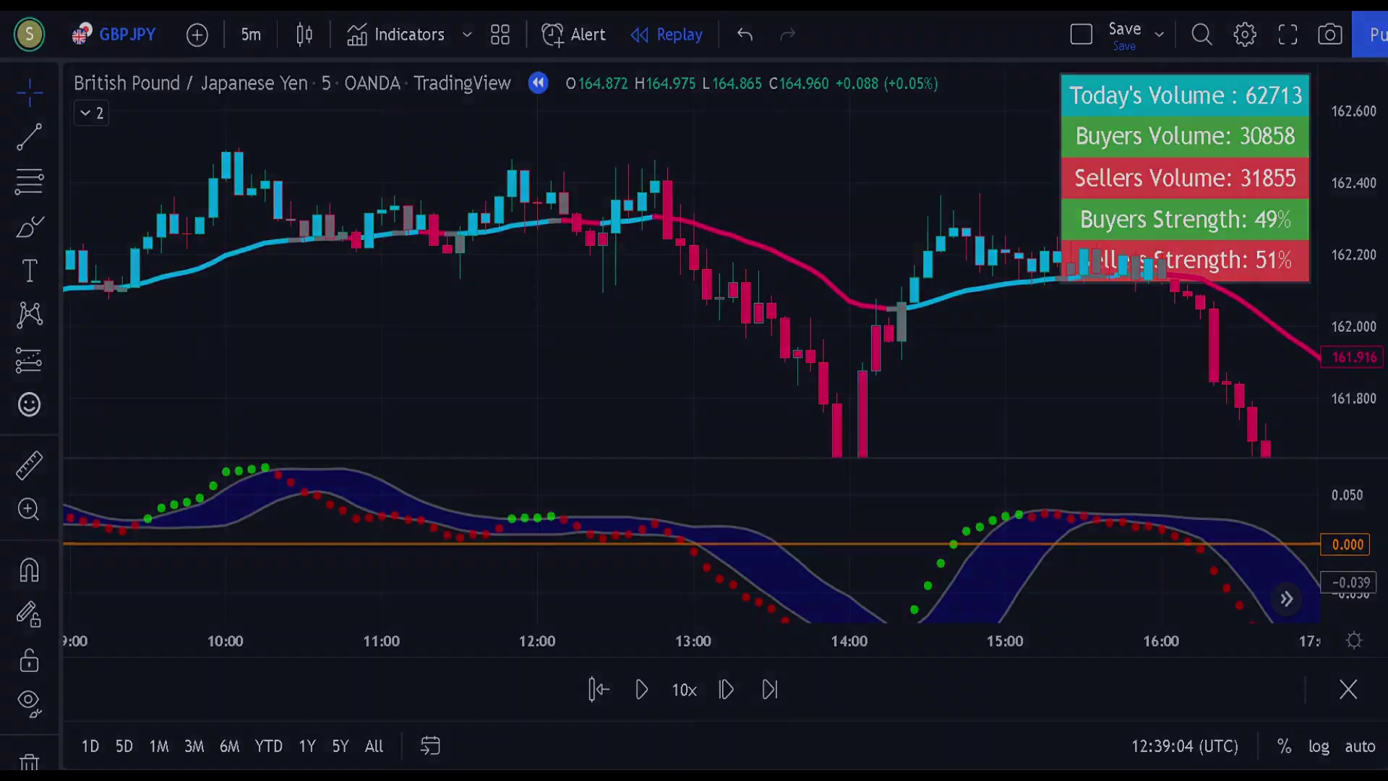